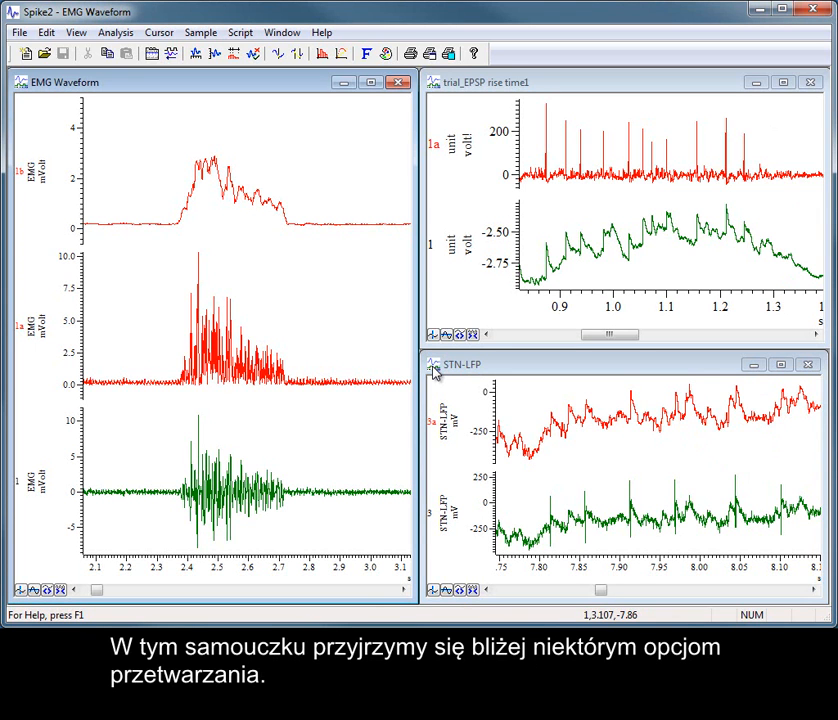
Maximize the EMG Waveform window and show only its raw data channel 1, hiding all other channels.
{"action": "left_click", "coordinate": [371, 84]}
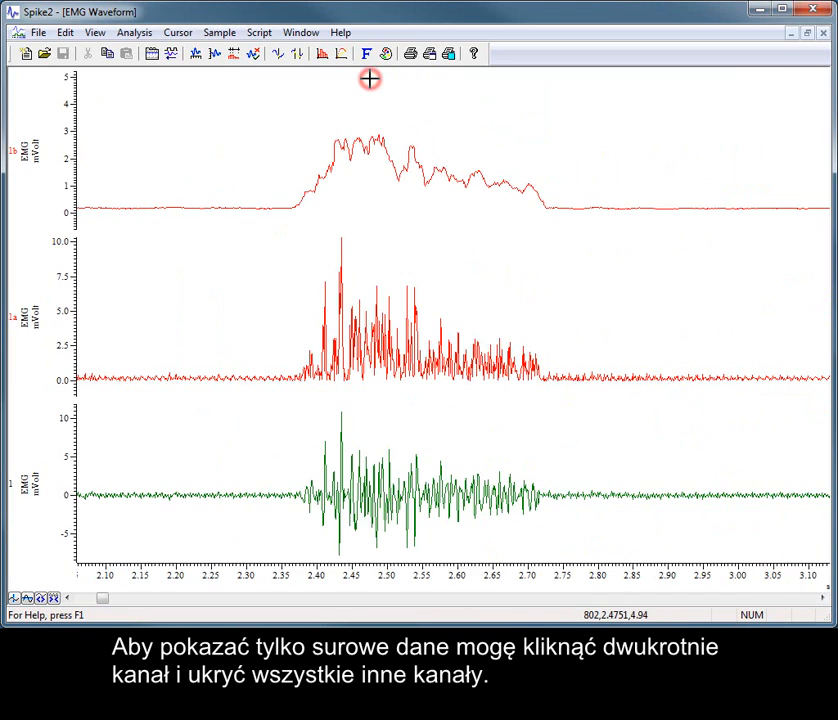
{"action": "double_click", "coordinate": [444, 481]}
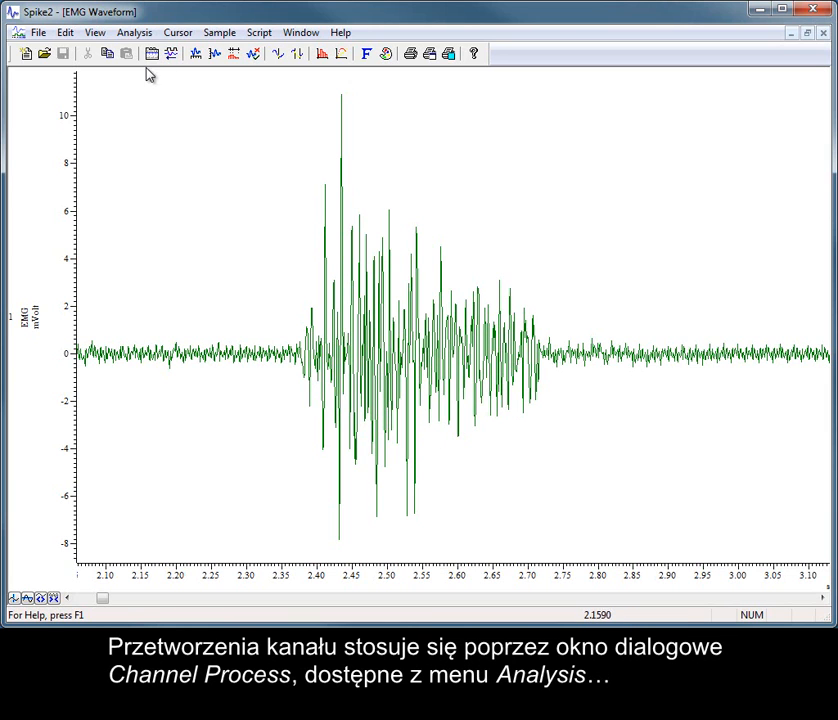
{"action": "left_click", "coordinate": [130, 38]}
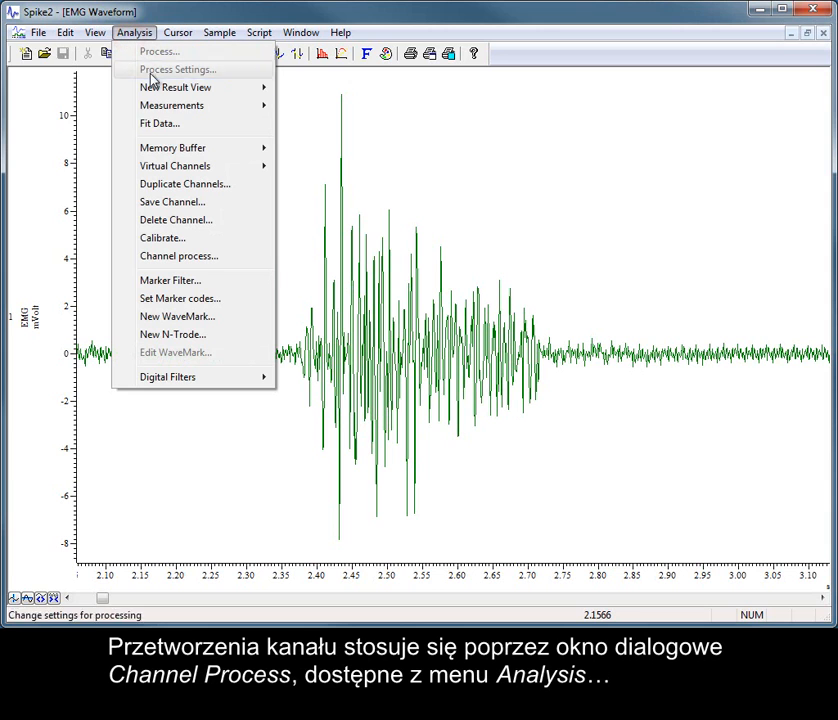
{"action": "left_click", "coordinate": [233, 260]}
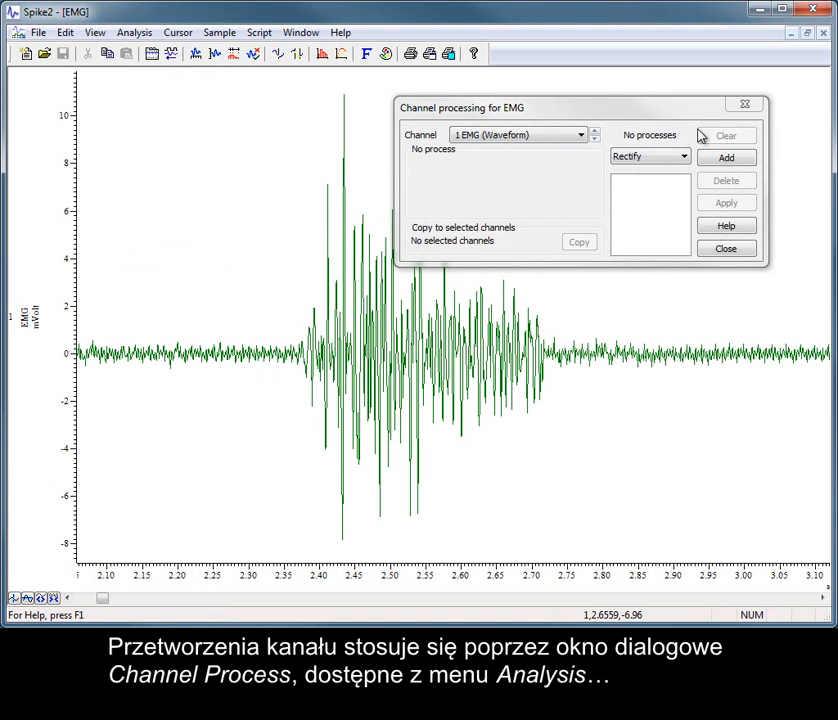
{"action": "left_click", "coordinate": [725, 250]}
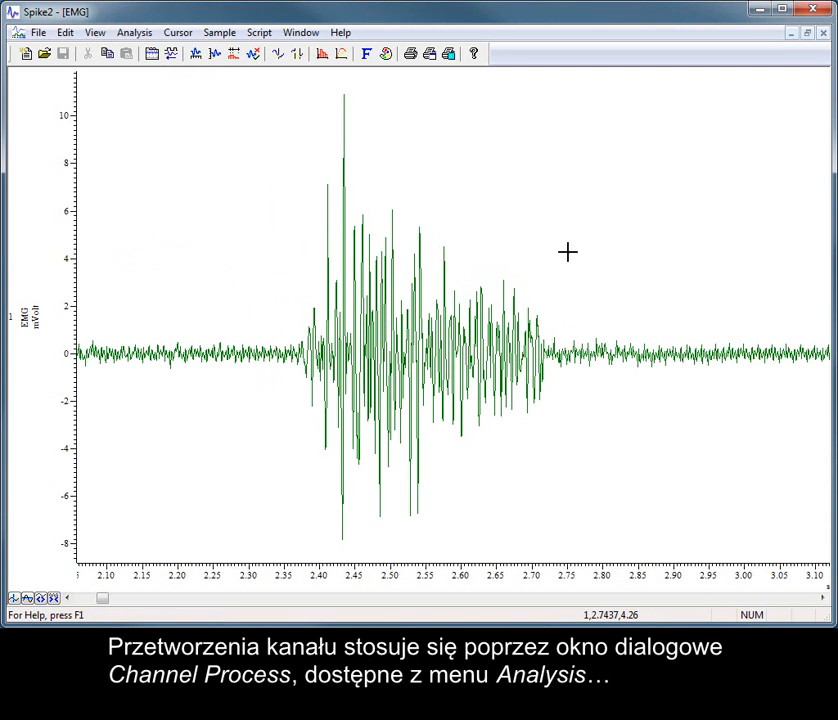
Open channel processing for the EMG waveform and add the Rectify process to channel 1.
{"action": "right_click", "coordinate": [456, 249]}
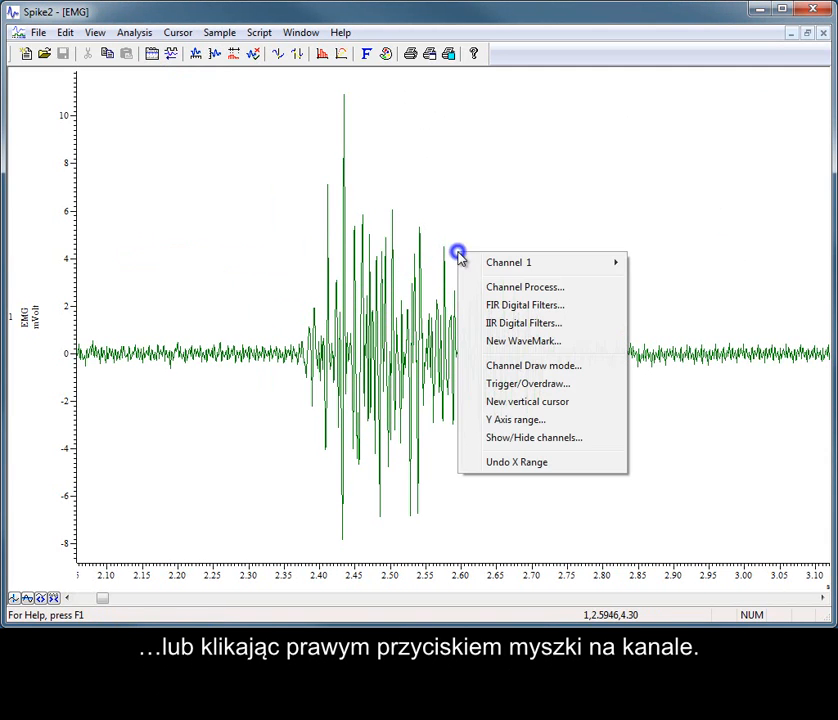
{"action": "left_click", "coordinate": [510, 287]}
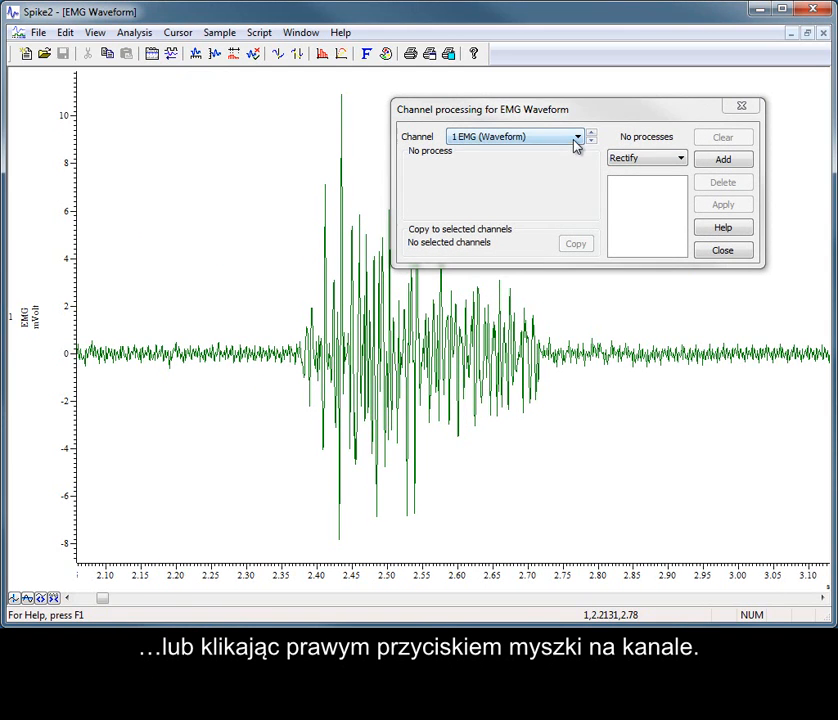
{"action": "left_click", "coordinate": [577, 138]}
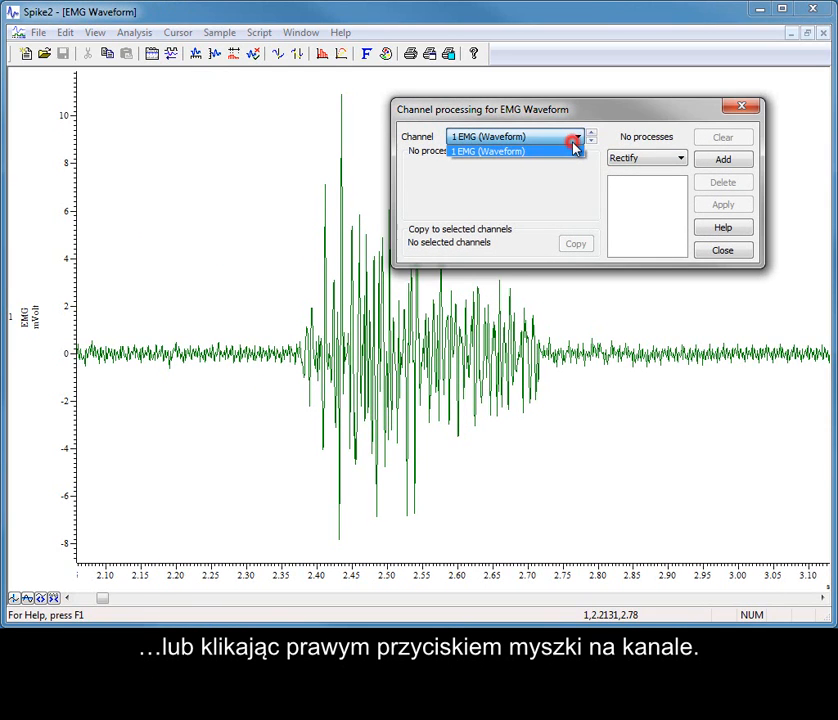
{"action": "left_click", "coordinate": [647, 130]}
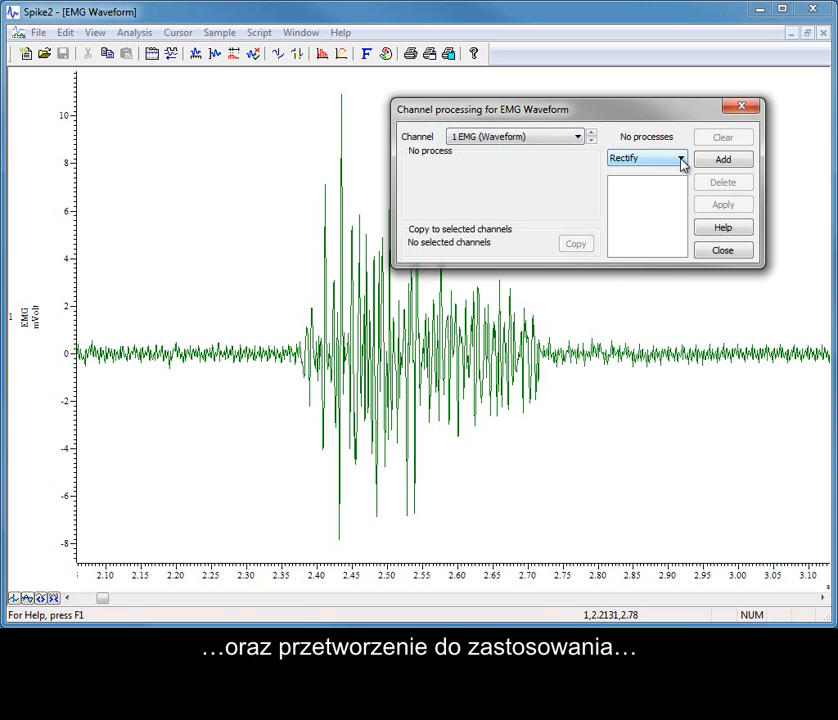
{"action": "left_click", "coordinate": [681, 160]}
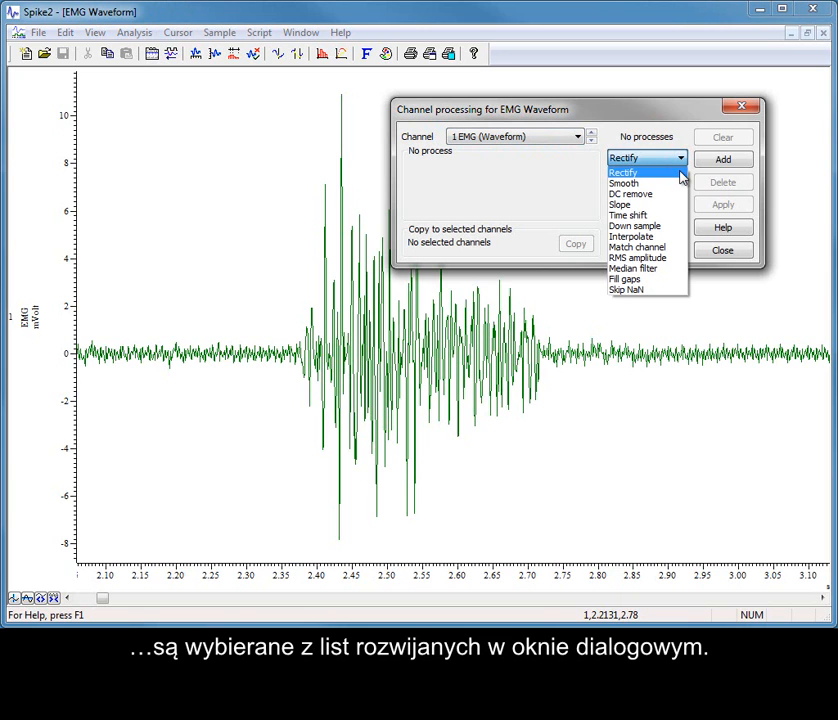
{"action": "left_click", "coordinate": [681, 171]}
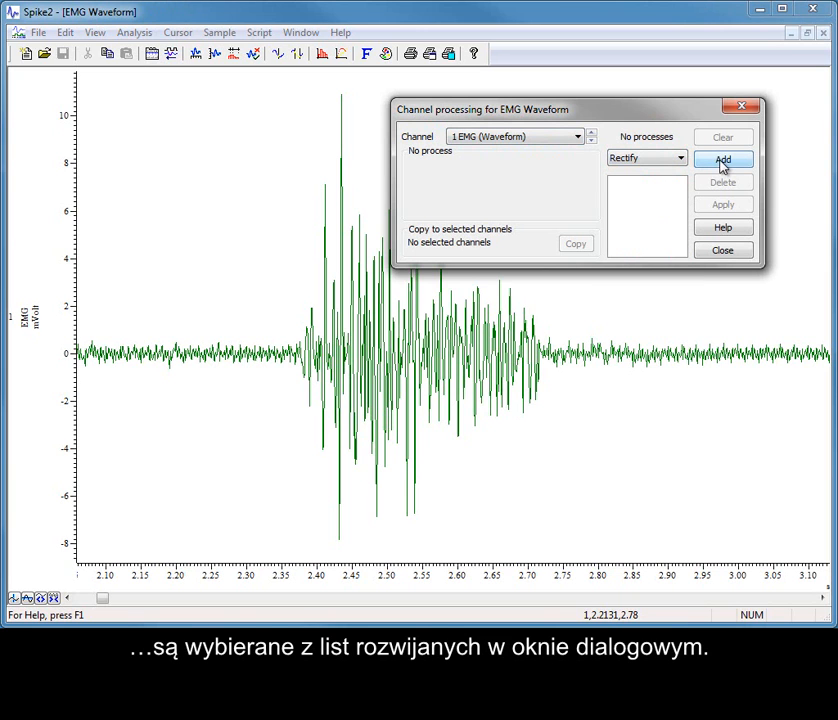
{"action": "left_click", "coordinate": [722, 163]}
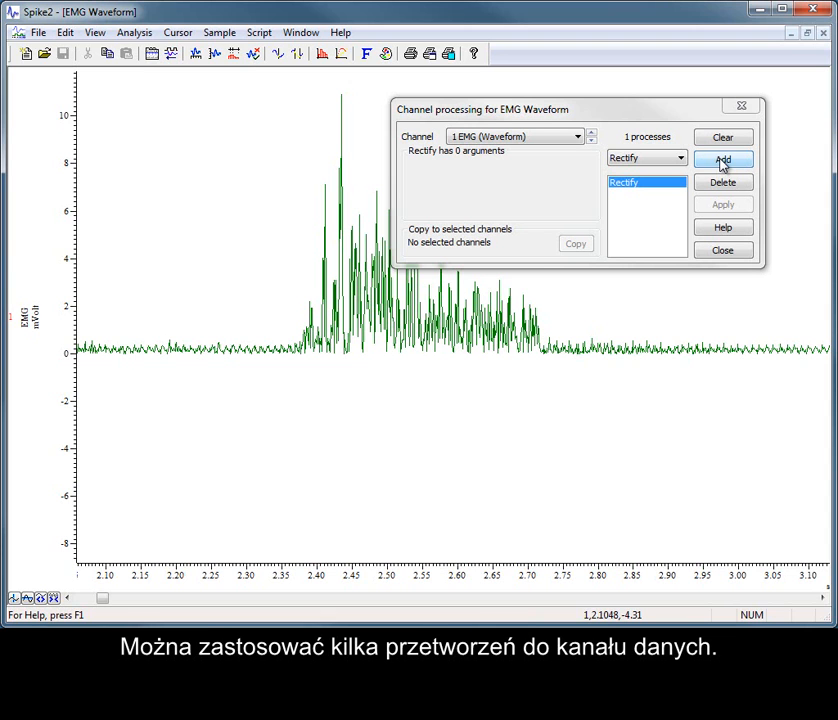
Add a Smooth process after Rectify on EMG channel 1 and check the arguments of both listed processes.
{"action": "left_click", "coordinate": [680, 158]}
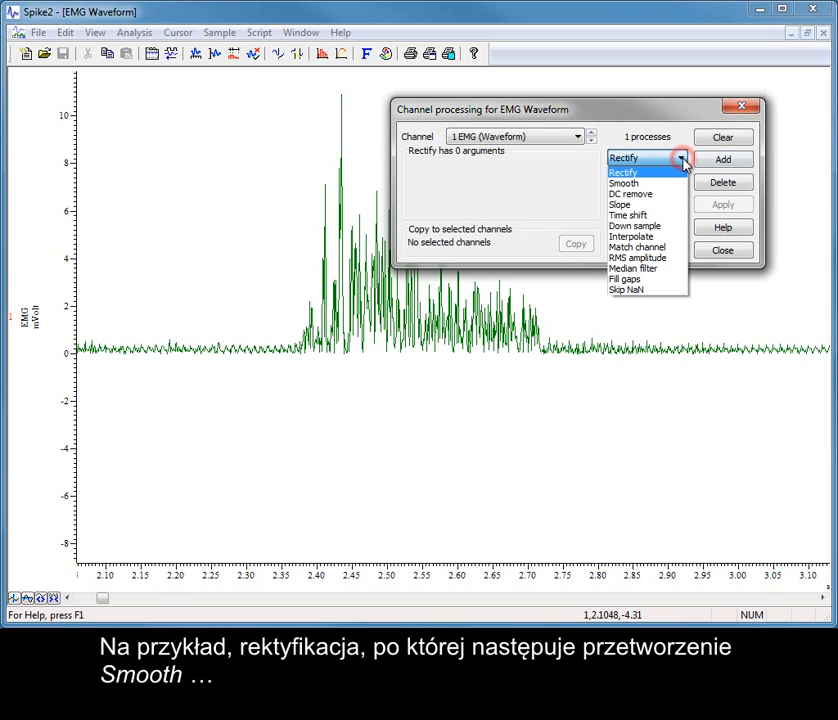
{"action": "left_click", "coordinate": [674, 184]}
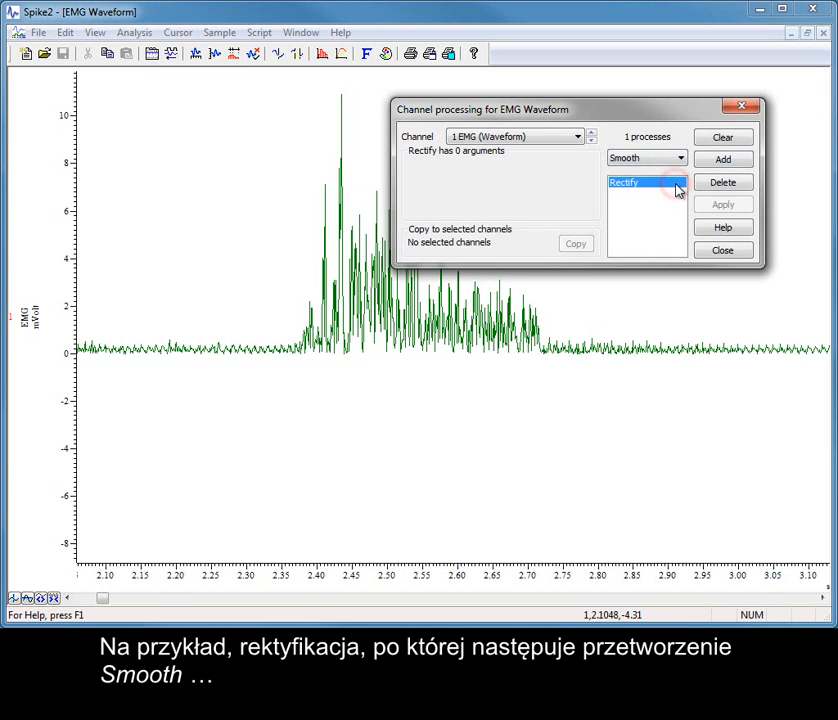
{"action": "left_click", "coordinate": [724, 162]}
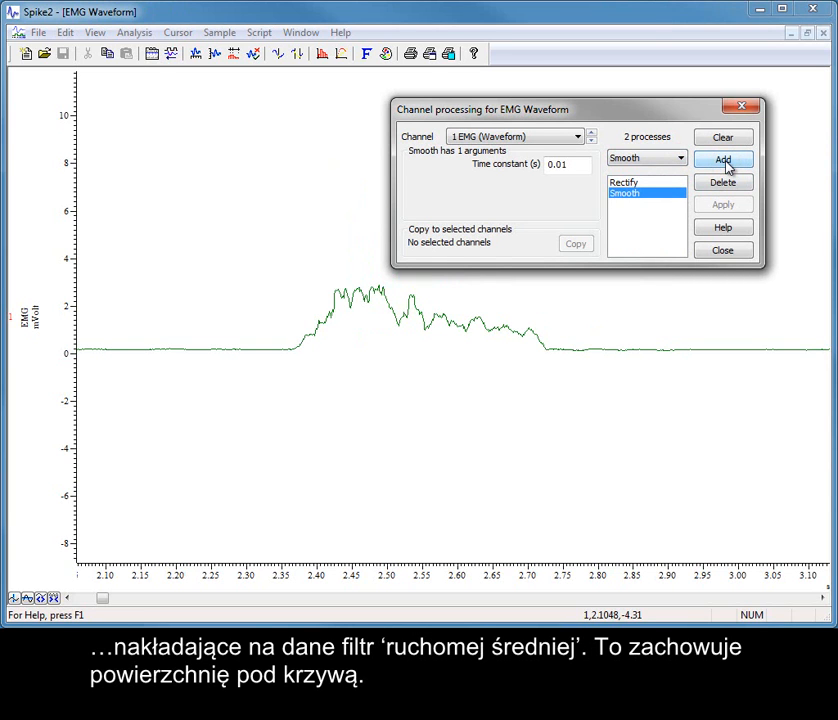
{"action": "left_click", "coordinate": [666, 182]}
{"action": "left_click", "coordinate": [669, 194]}
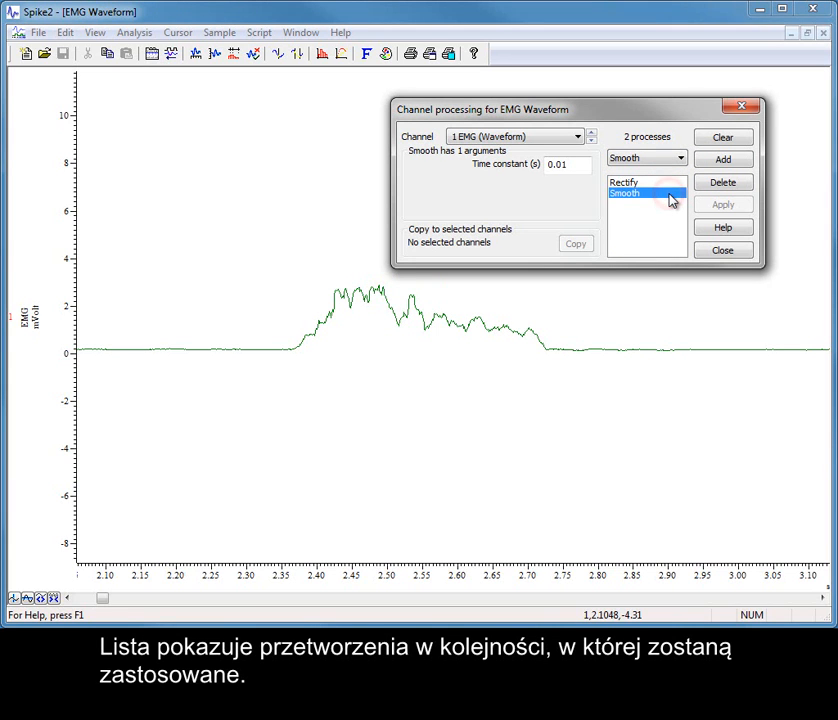
Set the Smooth process's time constant to 0.001 s and apply it to the channel.
{"action": "left_click", "coordinate": [567, 167]}
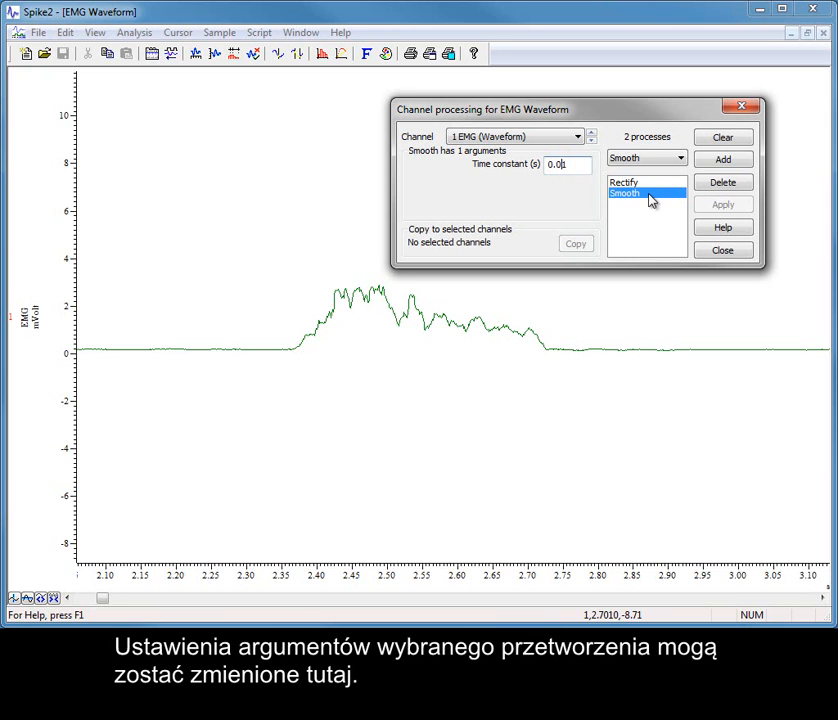
{"action": "type", "text": "0"}
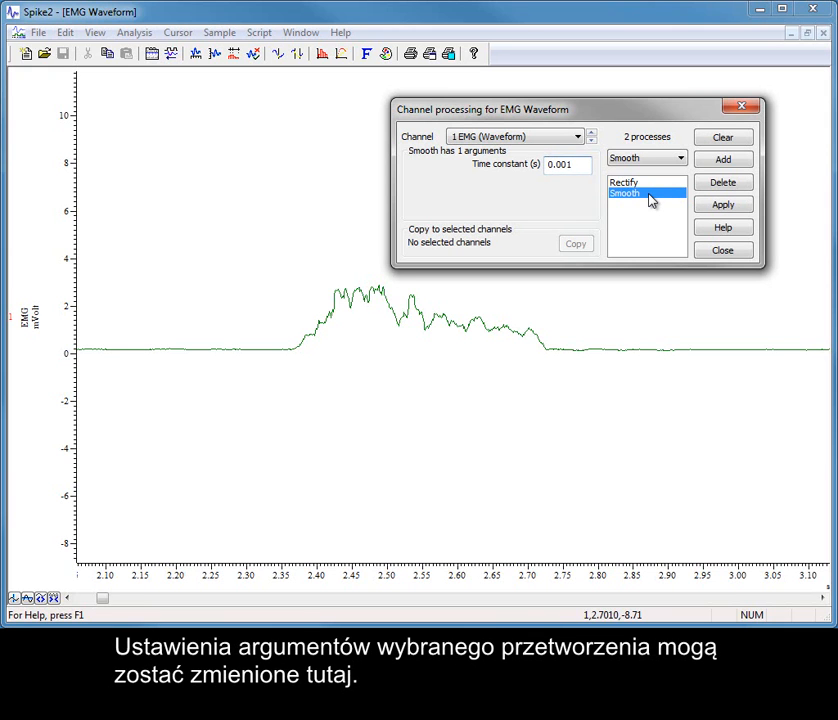
{"action": "left_click", "coordinate": [737, 207]}
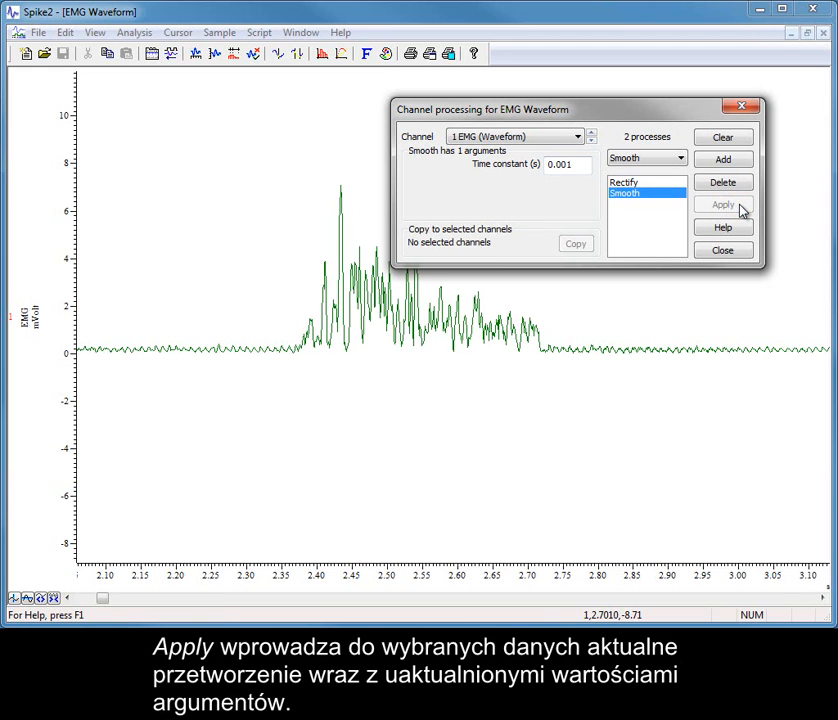
Set the Smooth process's time constant back to 0.01 s and apply it.
{"action": "left_click", "coordinate": [566, 167]}
{"action": "key", "text": "BackSpace"}
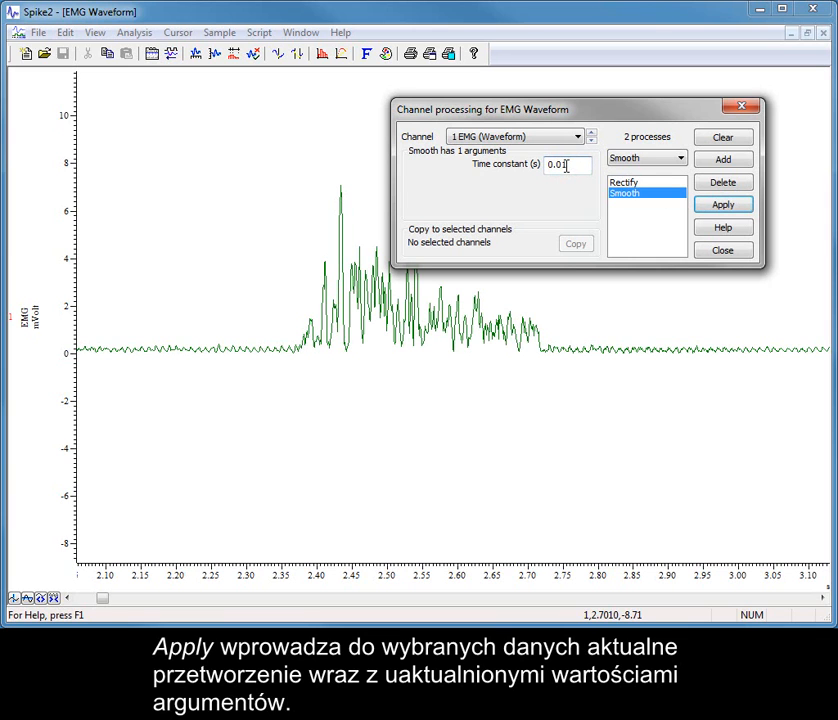
{"action": "left_click", "coordinate": [737, 207]}
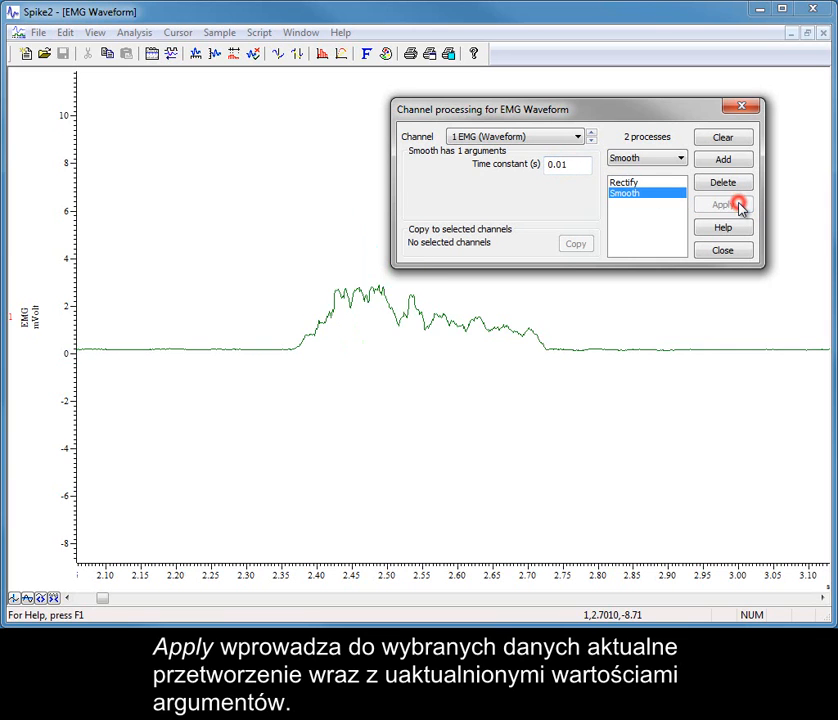
Delete the Smooth process and clear all remaining processing from EMG channel 1 to restore the raw data.
{"action": "left_click", "coordinate": [744, 188]}
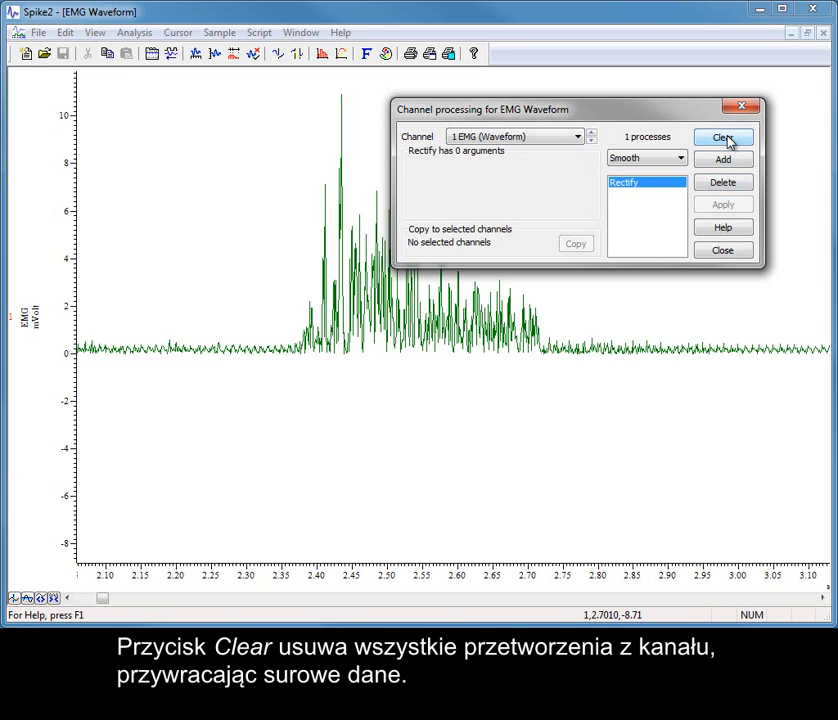
{"action": "left_click", "coordinate": [724, 138]}
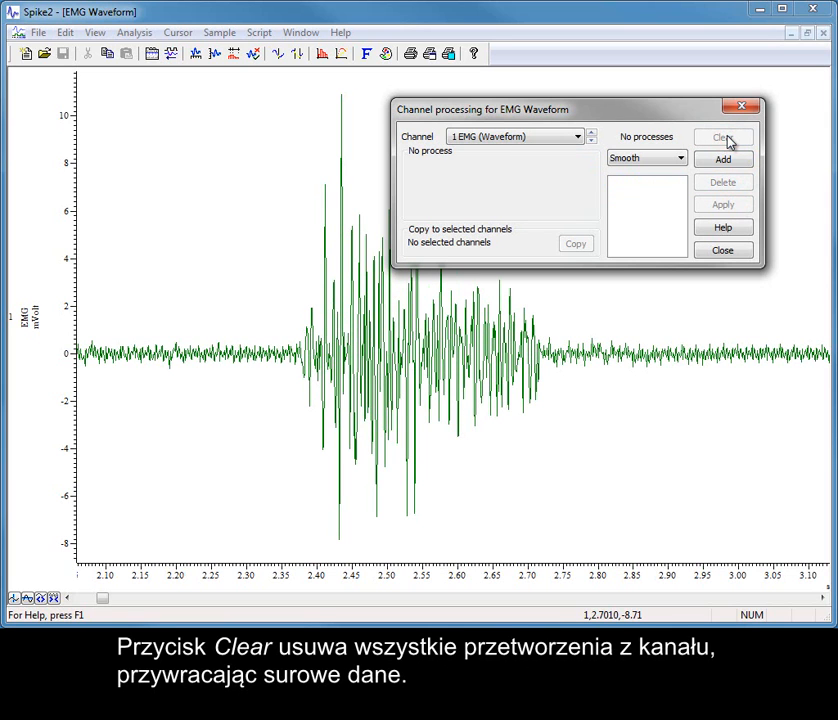
Add the Rectify process followed by the Smooth process to the cleared EMG channel 1.
{"action": "left_click", "coordinate": [680, 158]}
{"action": "left_click", "coordinate": [680, 174]}
{"action": "left_click", "coordinate": [712, 159]}
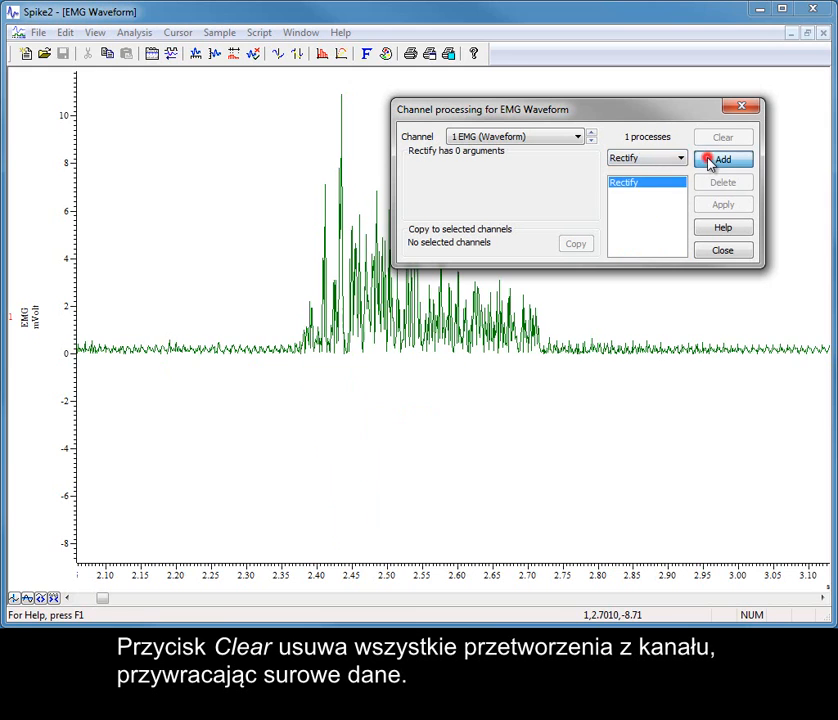
{"action": "left_click", "coordinate": [681, 158]}
{"action": "left_click", "coordinate": [678, 183]}
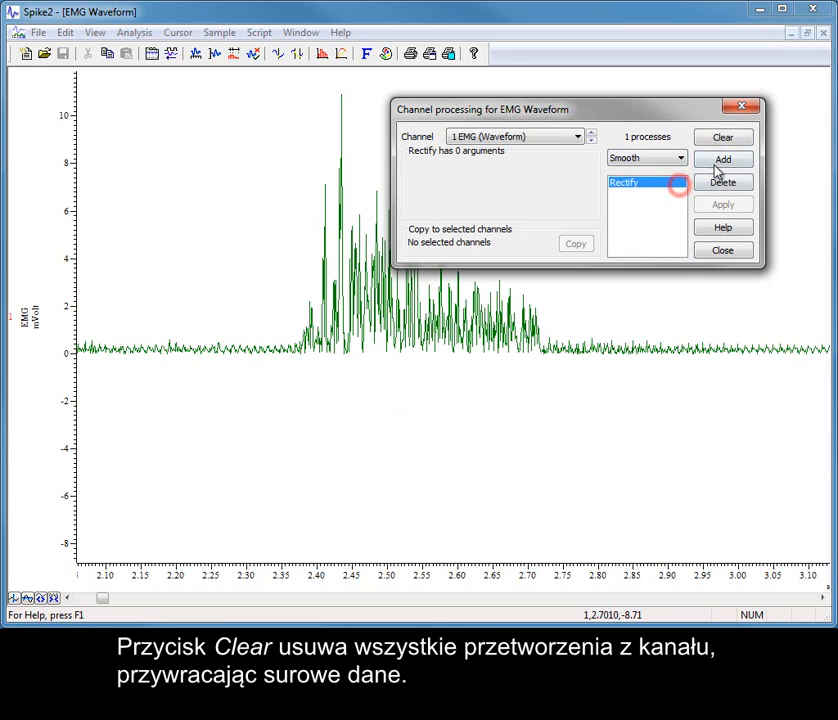
{"action": "left_click", "coordinate": [723, 160]}
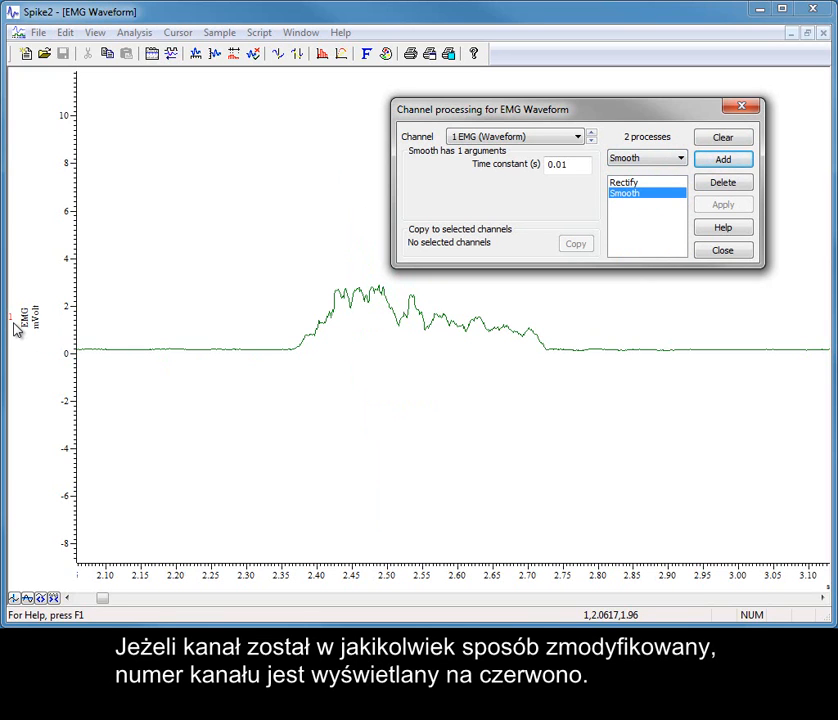
{"action": "left_click", "coordinate": [21, 582]}
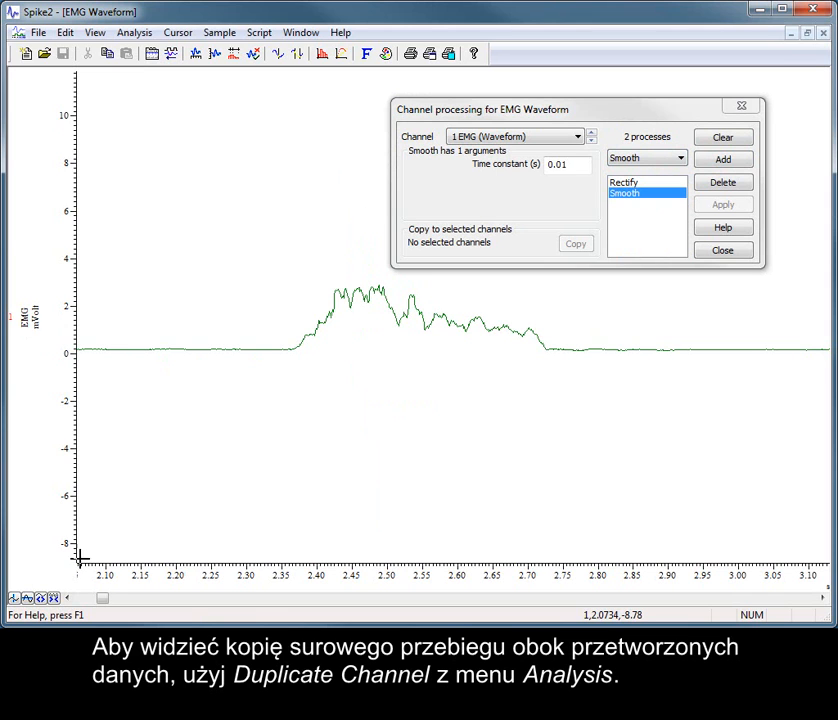
Duplicate channel 1 EMG (Waveform) to show an unprocessed copy alongside the processed data.
{"action": "left_click", "coordinate": [134, 32]}
{"action": "left_click", "coordinate": [196, 186]}
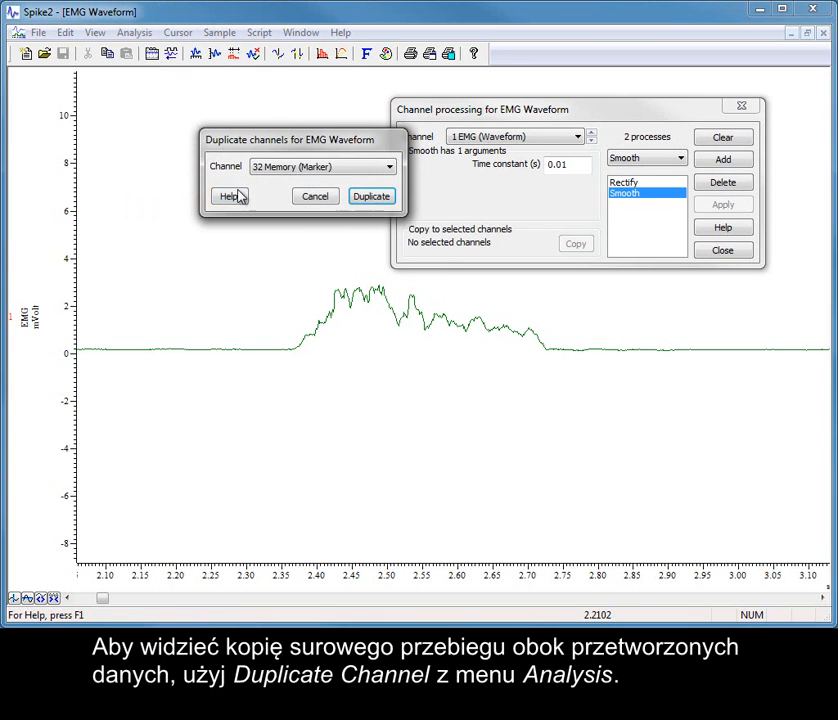
{"action": "left_click", "coordinate": [366, 167]}
{"action": "left_click", "coordinate": [359, 193]}
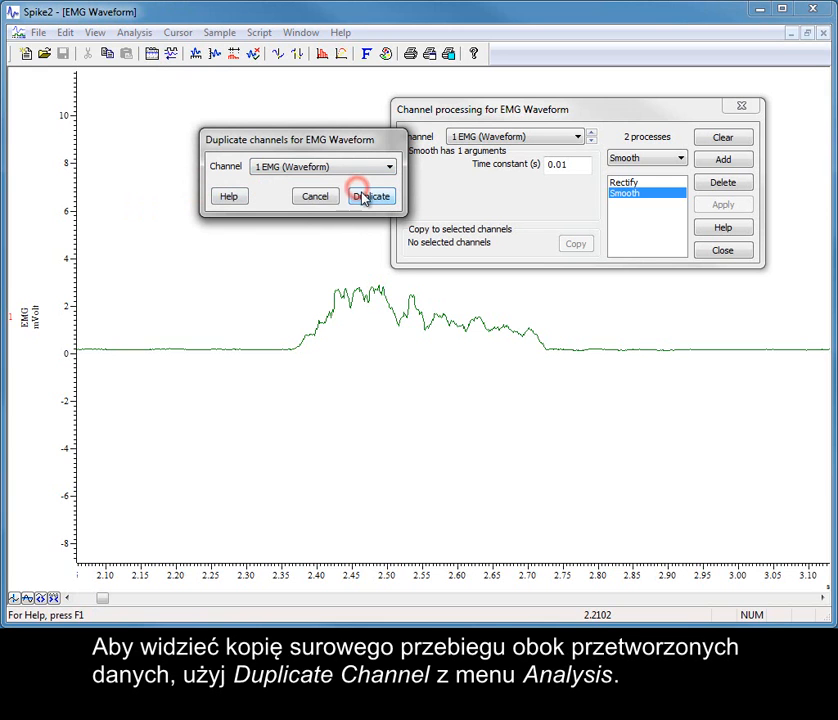
{"action": "left_click", "coordinate": [368, 196]}
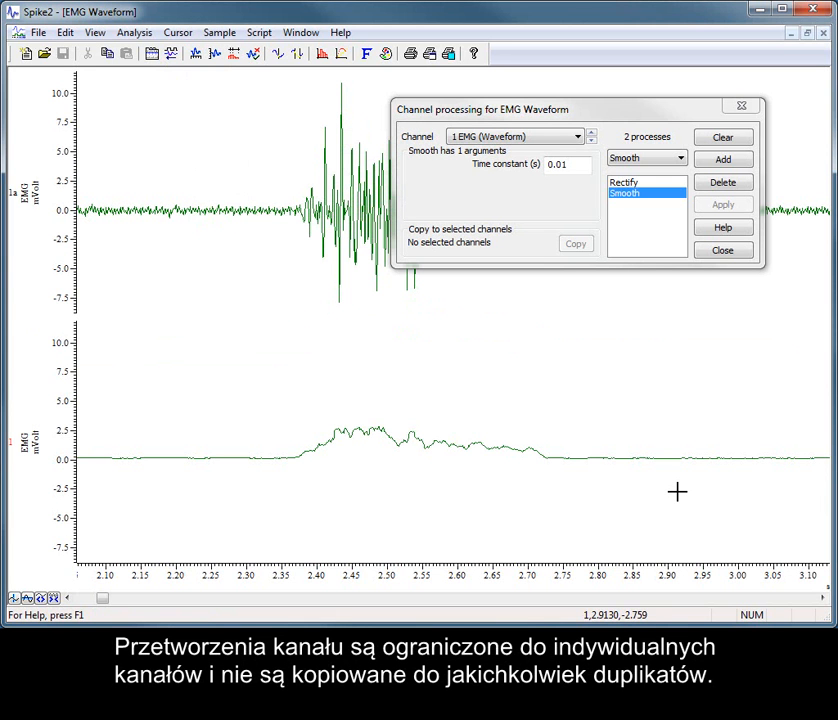
Move the channel processing dialog off the raw trace and copy channel 1's processes to the duplicate channel 1a.
{"action": "left_click_drag", "start_coordinate": [585, 111], "coordinate": [636, 276]}
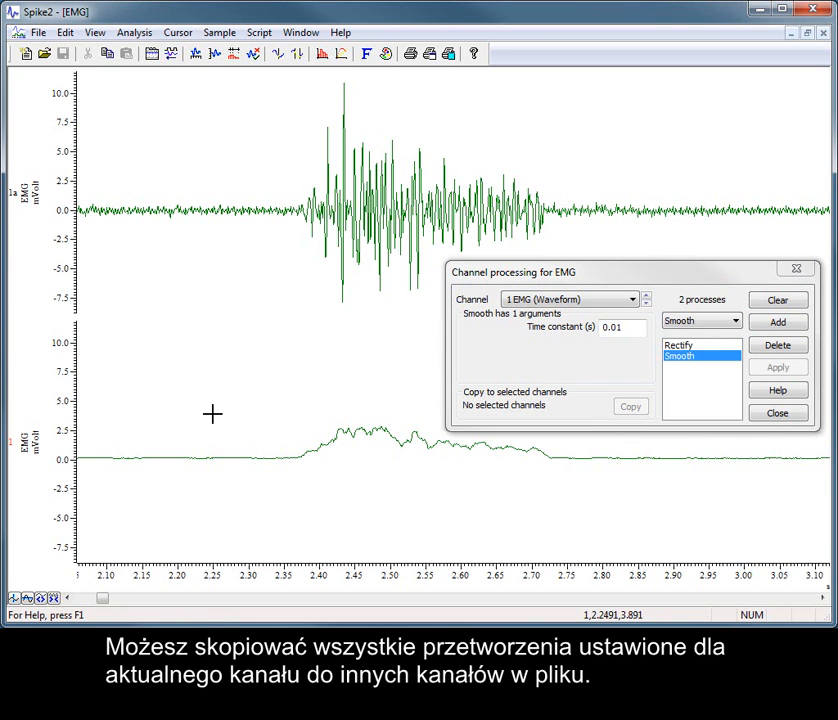
{"action": "left_click", "coordinate": [19, 203]}
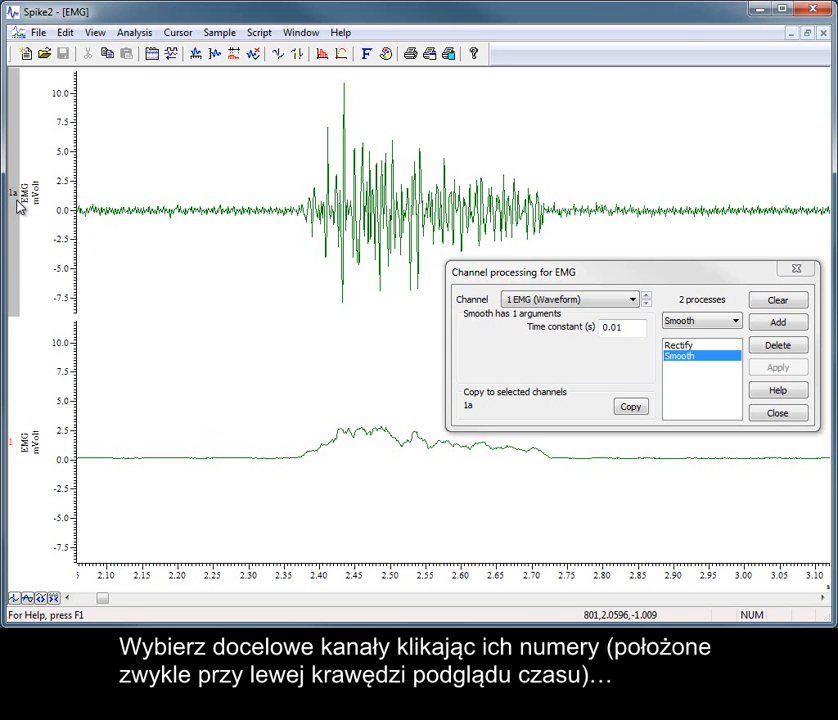
{"action": "left_click", "coordinate": [631, 408]}
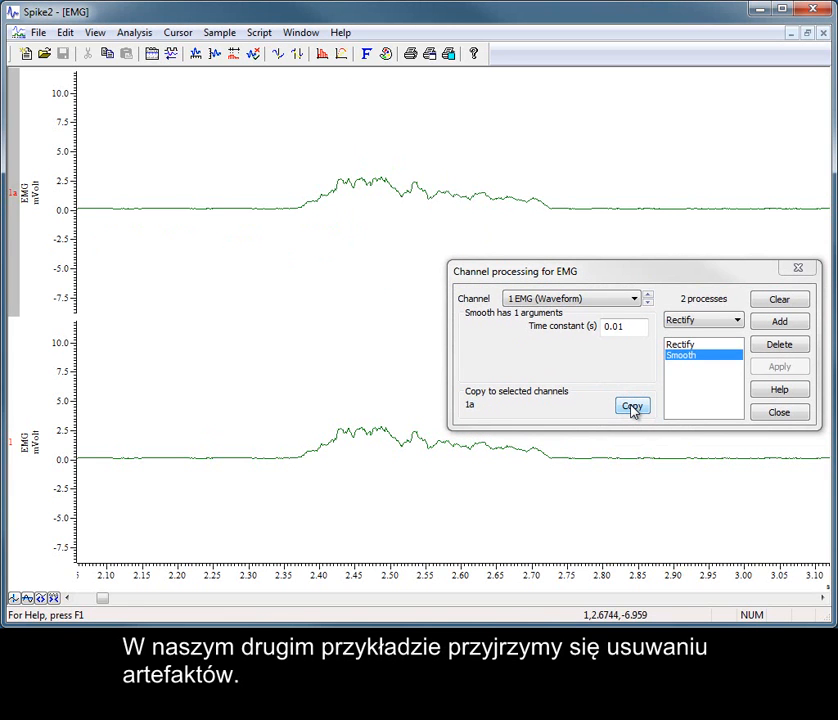
Close the channel processing dialog and minimize the EMG data window.
{"action": "left_click", "coordinate": [769, 413]}
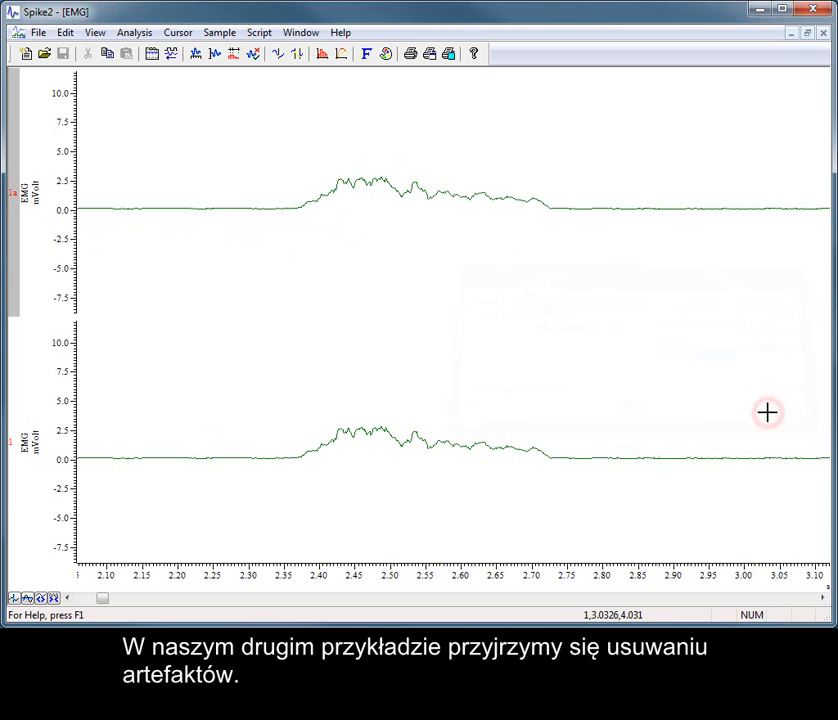
{"action": "left_click", "coordinate": [791, 33]}
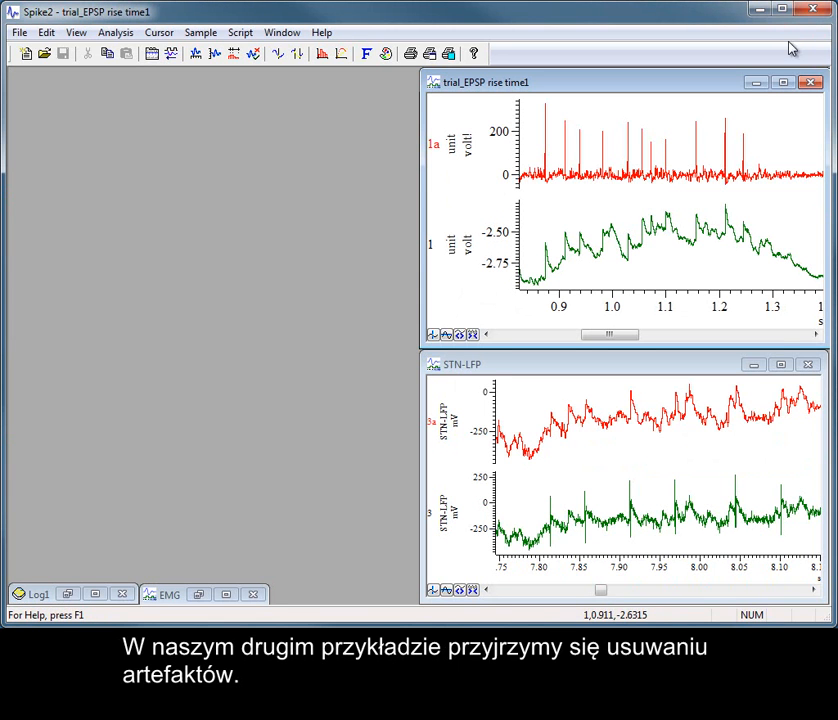
Maximize the STN-LFP window with channel 3 shown alone and add a Median filter process to that channel.
{"action": "left_click", "coordinate": [783, 365]}
{"action": "double_click", "coordinate": [451, 428]}
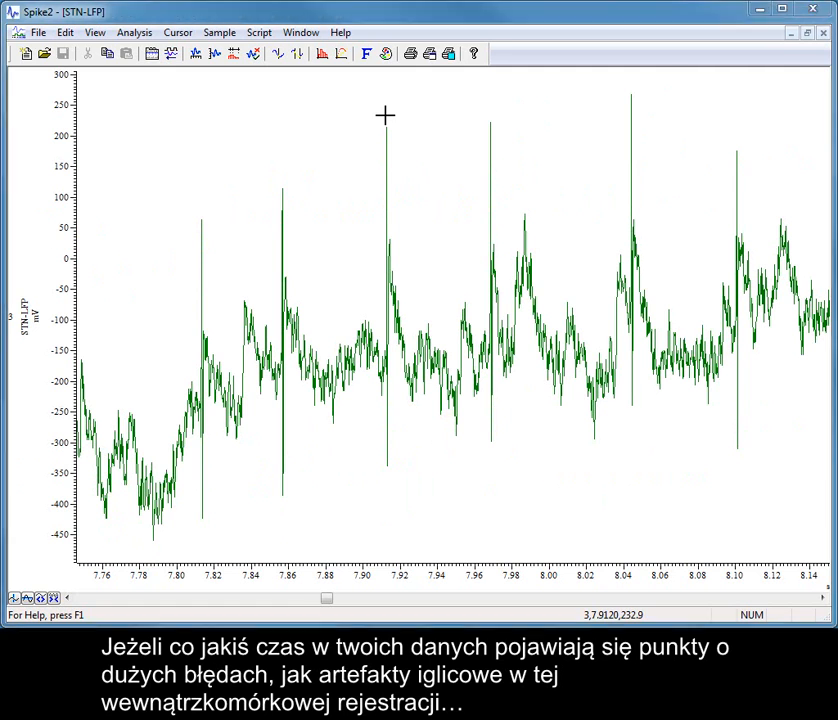
{"action": "left_click", "coordinate": [134, 32]}
{"action": "left_click", "coordinate": [185, 256]}
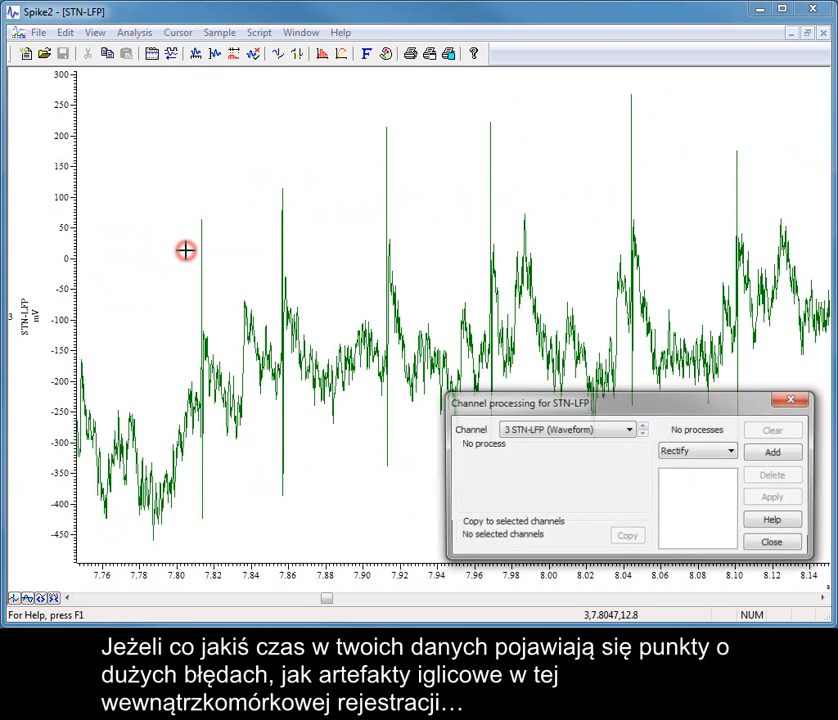
{"action": "left_click", "coordinate": [733, 451]}
{"action": "left_click", "coordinate": [722, 561]}
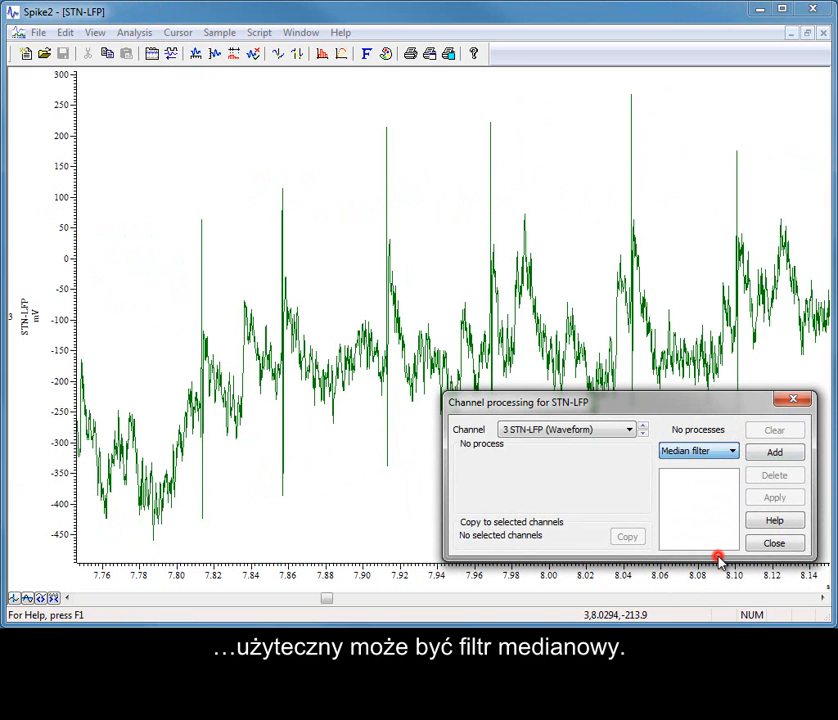
{"action": "left_click", "coordinate": [776, 454]}
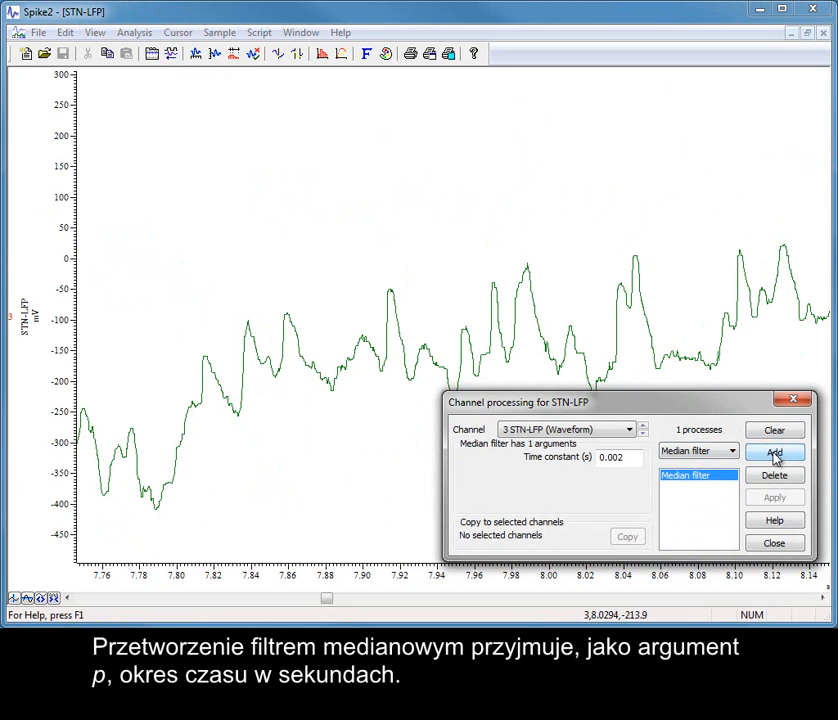
Set the Median filter's time constant to 0.0003 s and apply it to channel 3.
{"action": "left_click", "coordinate": [632, 456]}
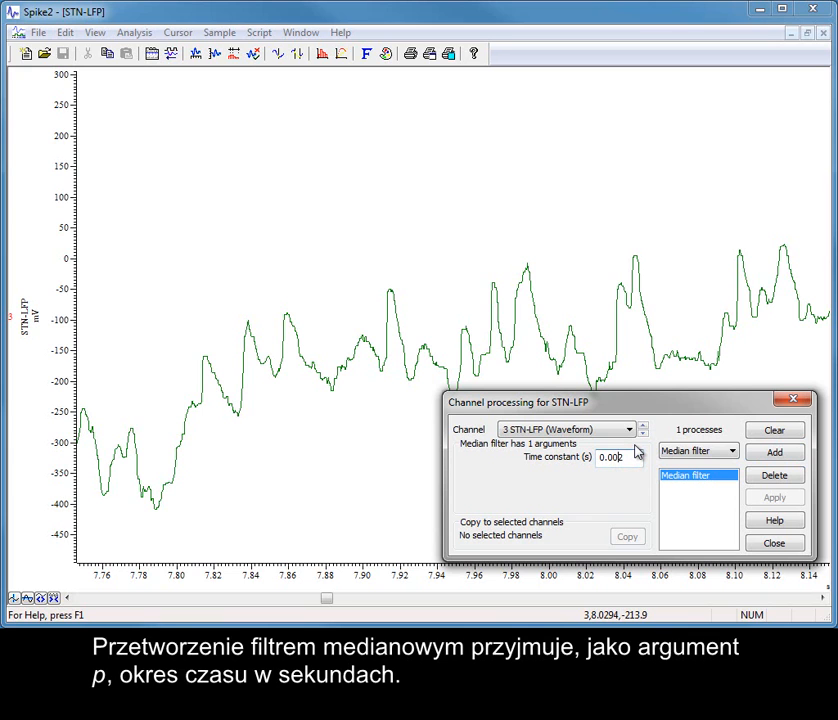
{"action": "key", "text": "Left"}
{"action": "type", "text": "0"}
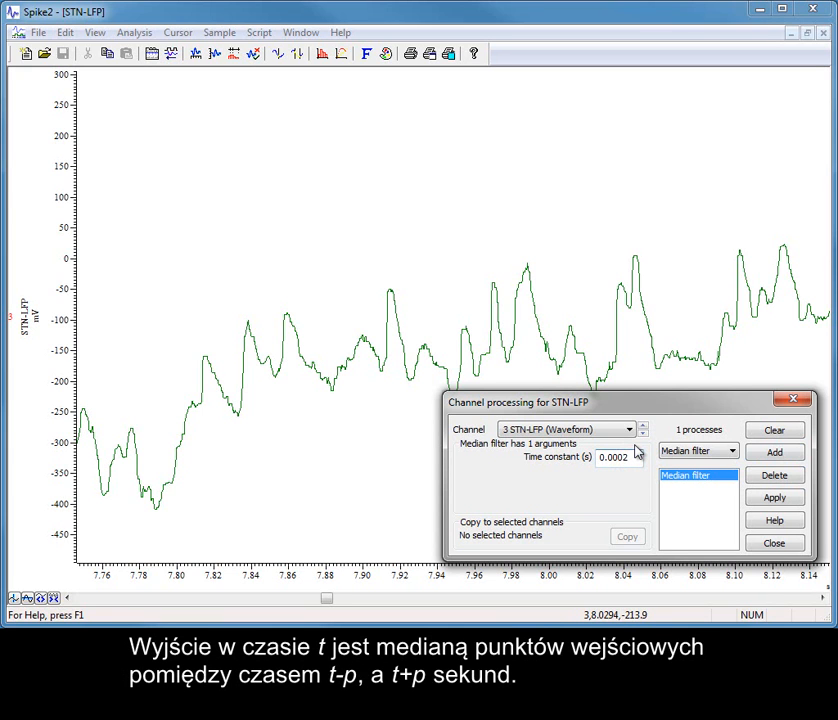
{"action": "key", "text": "Delete"}
{"action": "type", "text": "3"}
{"action": "left_click", "coordinate": [775, 498]}
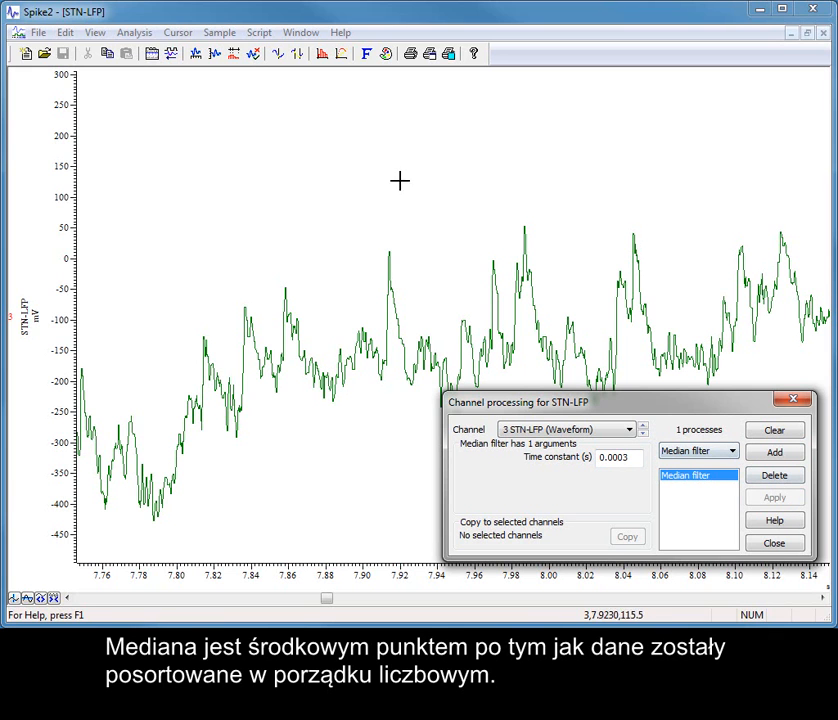
Duplicate channel 3 STN-LFP (Waveform) to compare raw and filtered traces, then move the channel processing dialog aside and close it.
{"action": "left_click", "coordinate": [141, 37]}
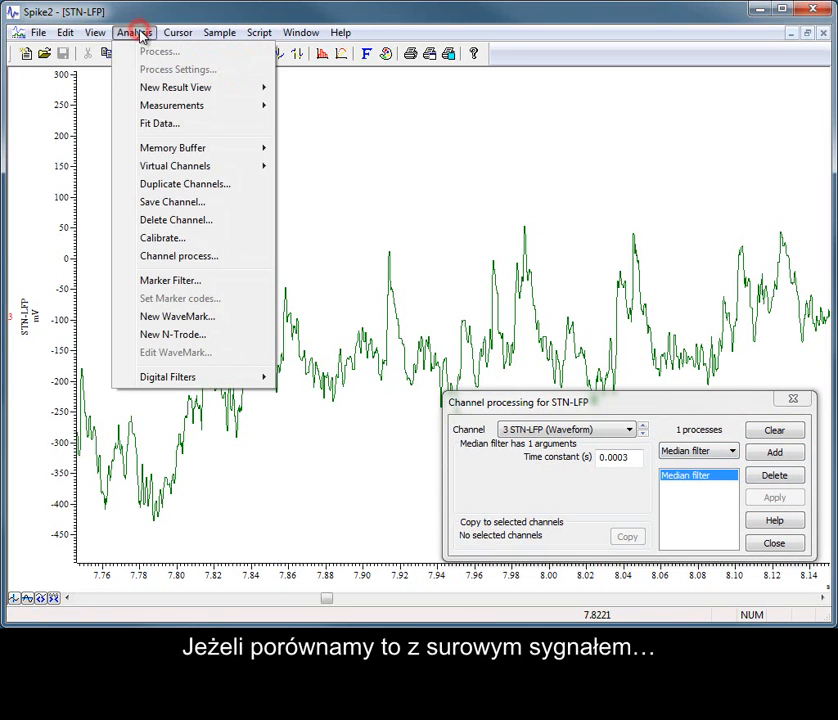
{"action": "left_click", "coordinate": [220, 185]}
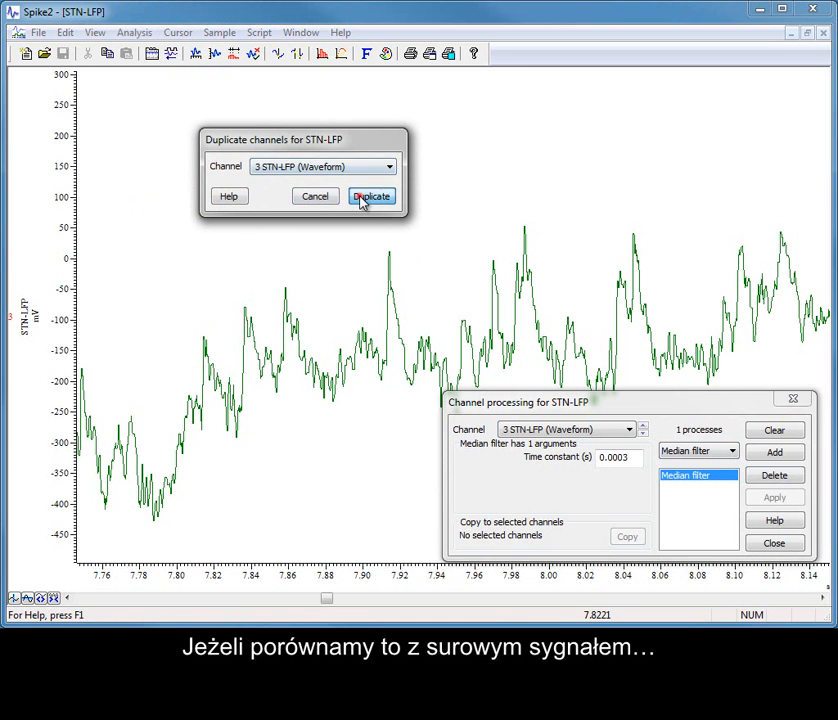
{"action": "left_click", "coordinate": [367, 198]}
{"action": "left_click_drag", "start_coordinate": [524, 401], "coordinate": [518, 256]}
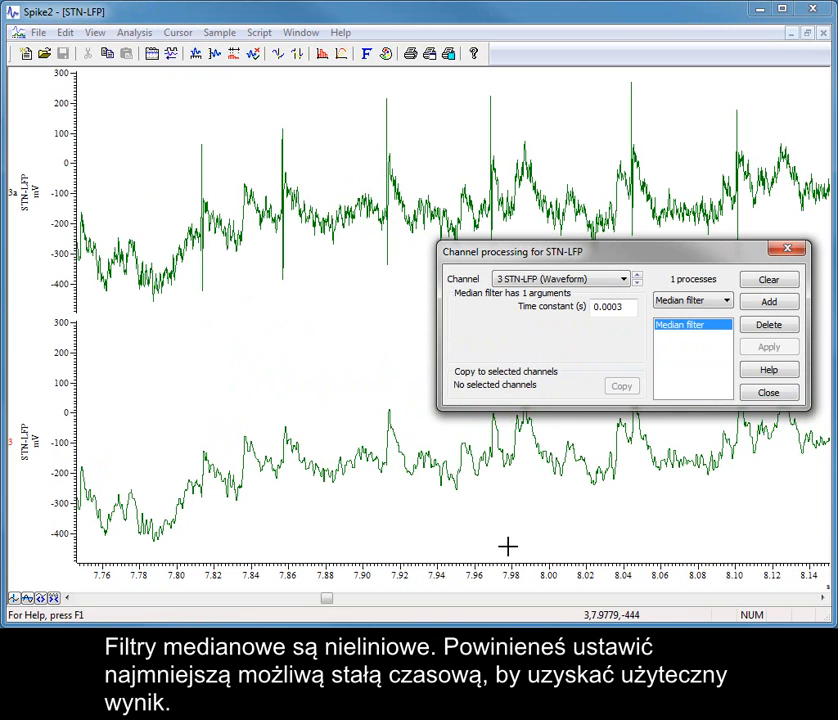
{"action": "left_click", "coordinate": [781, 393]}
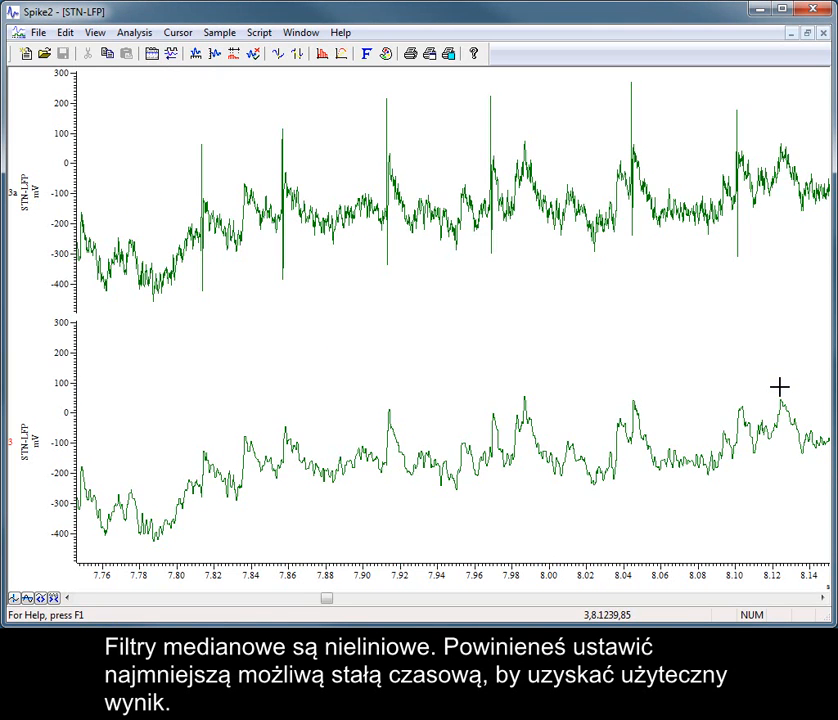
Minimize the STN-LFP window and maximize trial_EPSP rise time1 with only channel 1 shown.
{"action": "left_click", "coordinate": [787, 33]}
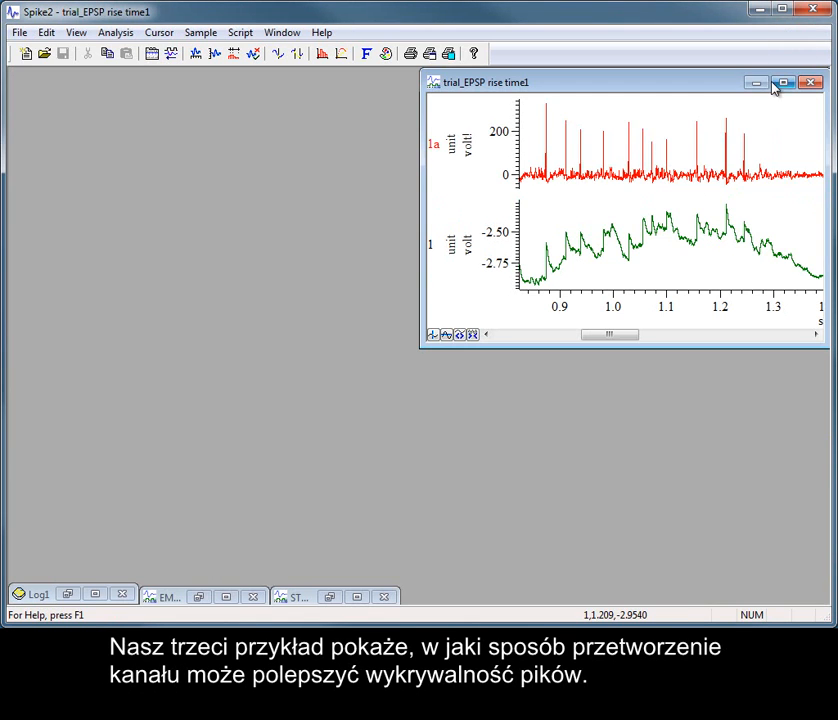
{"action": "left_click", "coordinate": [782, 83]}
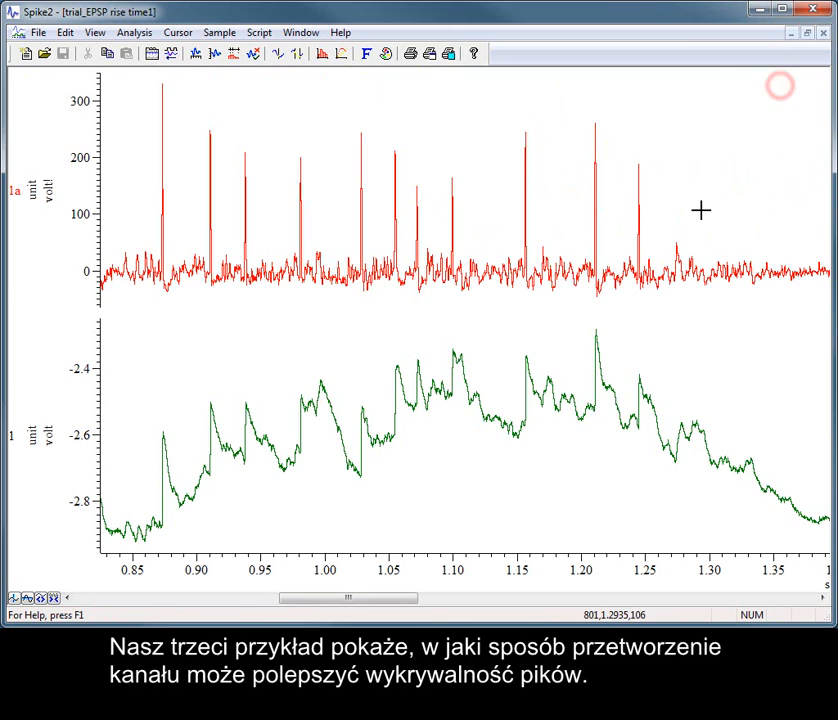
{"action": "double_click", "coordinate": [502, 426]}
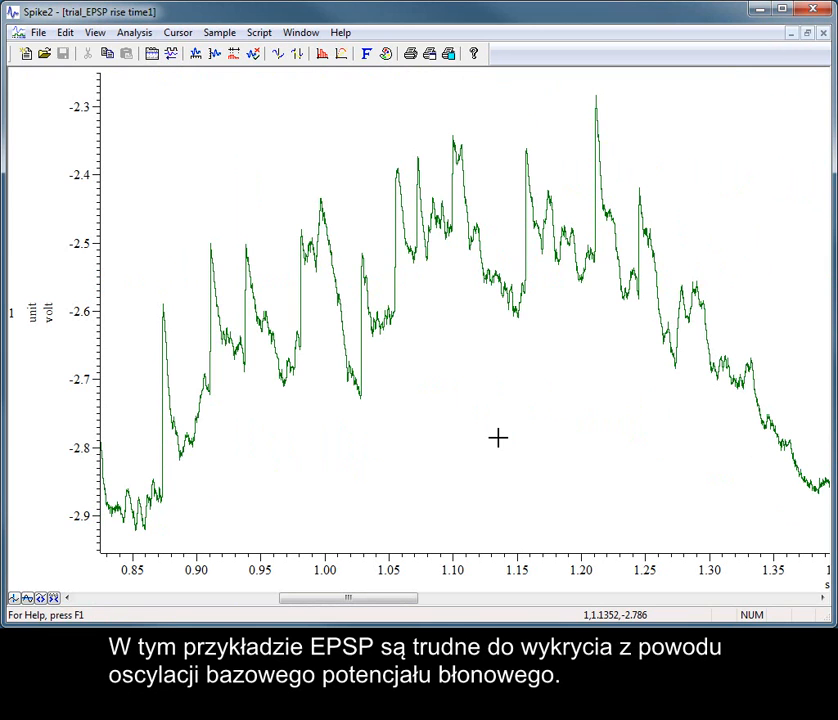
Open channel processing for channel 1 unit (Waveform) and add the Slope process.
{"action": "right_click", "coordinate": [472, 349]}
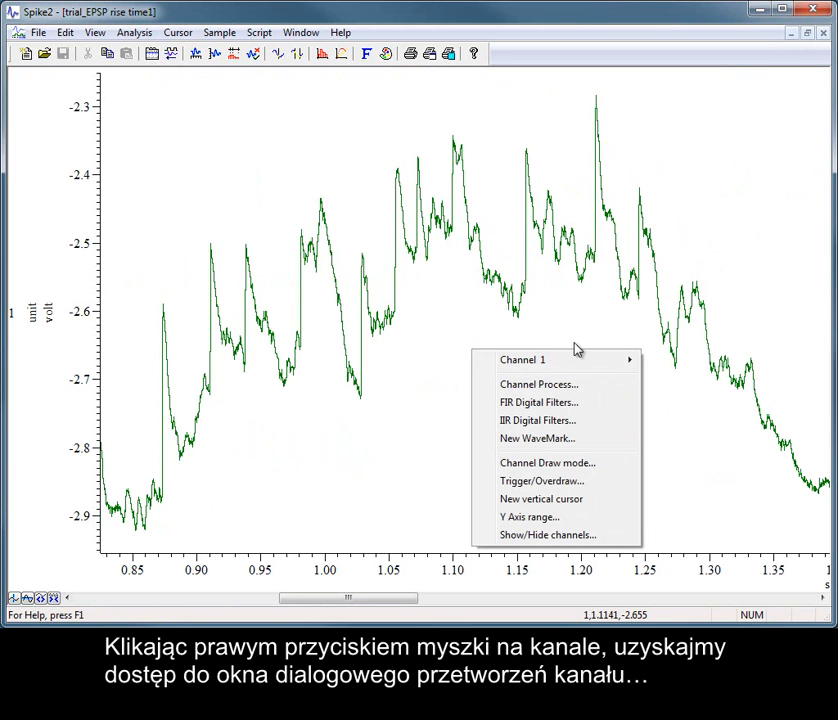
{"action": "left_click", "coordinate": [522, 385]}
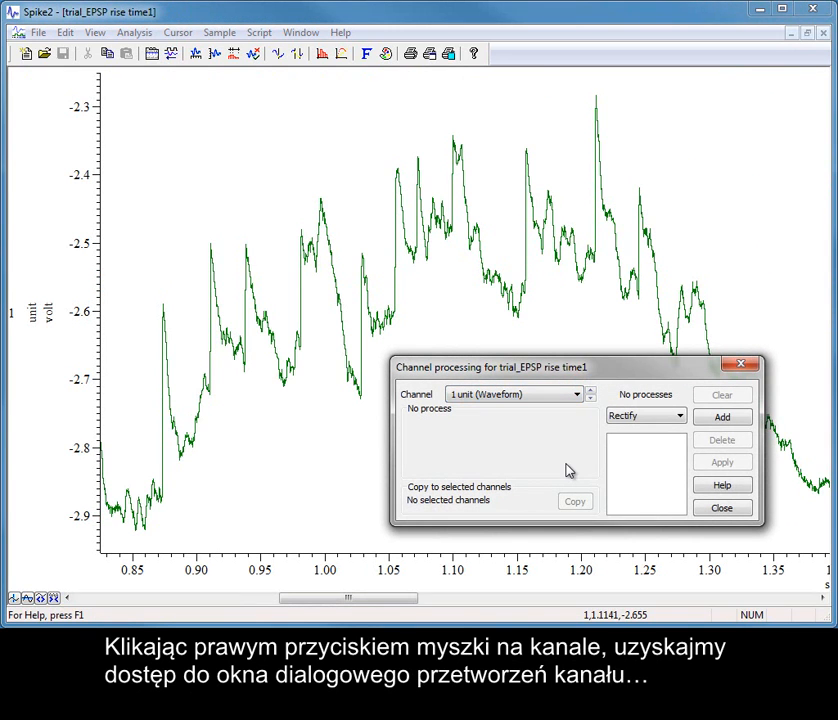
{"action": "left_click", "coordinate": [682, 416]}
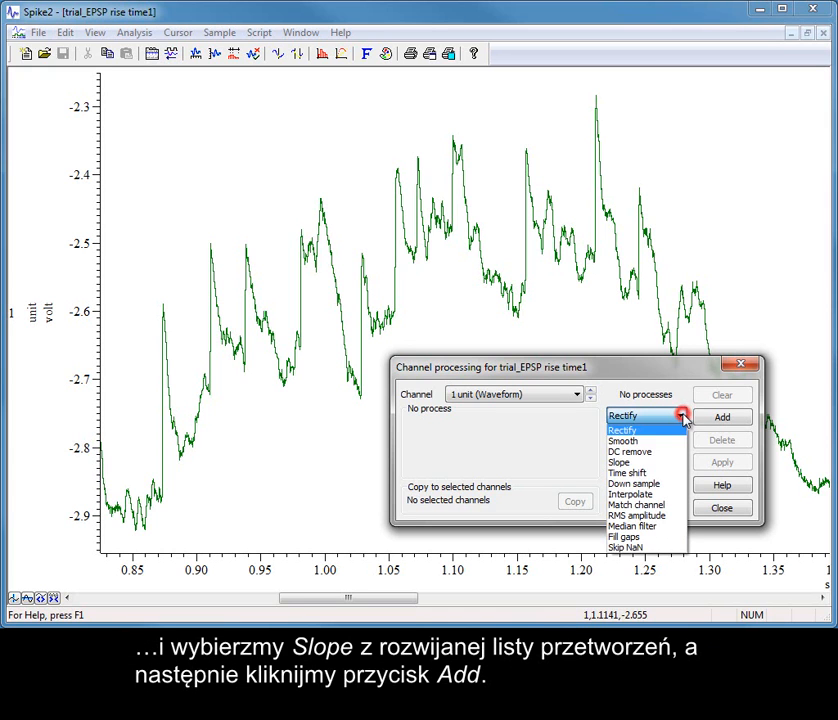
{"action": "left_click", "coordinate": [664, 463]}
{"action": "left_click", "coordinate": [728, 420]}
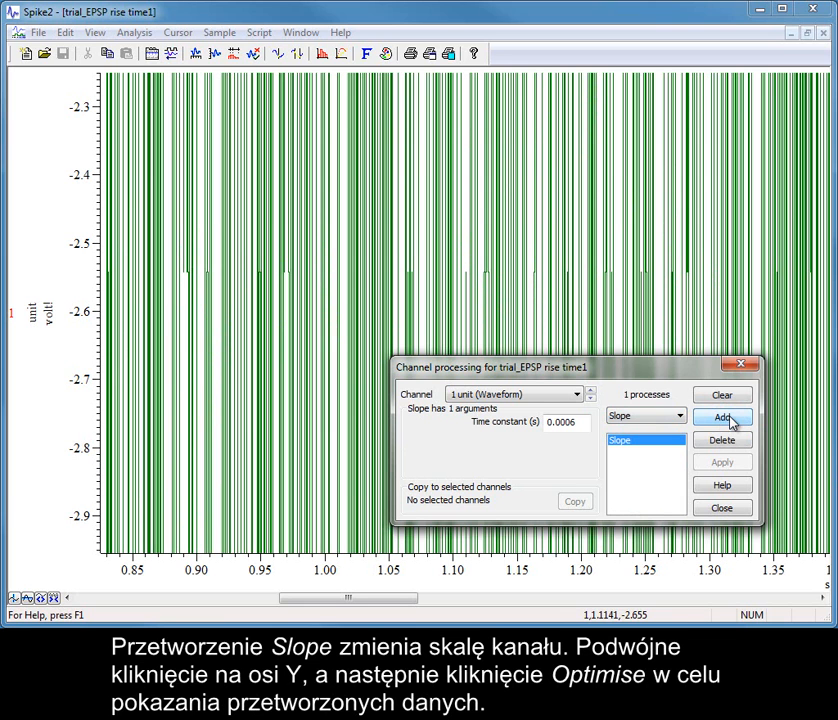
Optimise channel 1's Y axis range for the Slope-processed data and close the channel processing dialog.
{"action": "double_click", "coordinate": [85, 172]}
{"action": "left_click", "coordinate": [333, 166]}
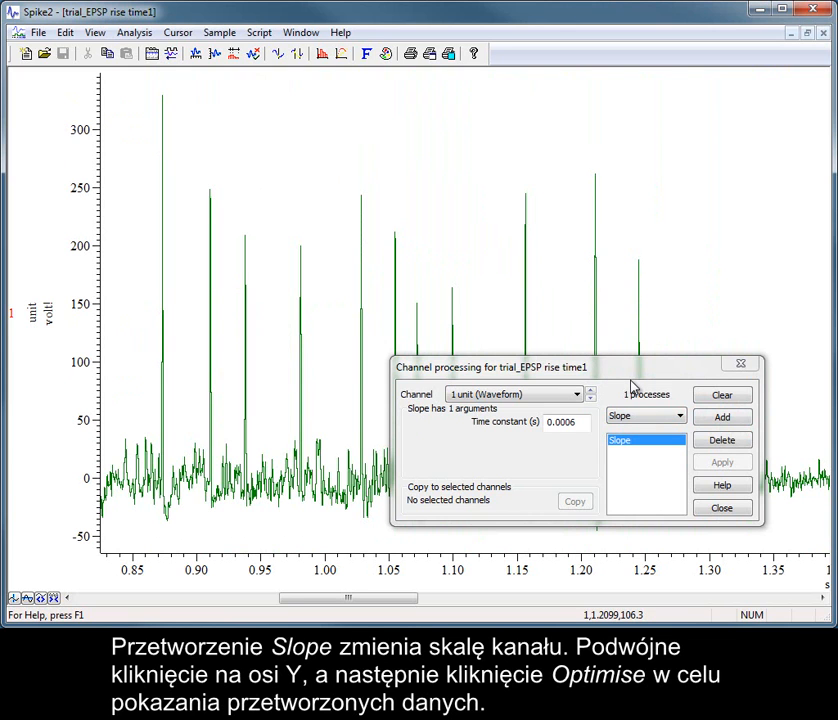
{"action": "left_click", "coordinate": [580, 422]}
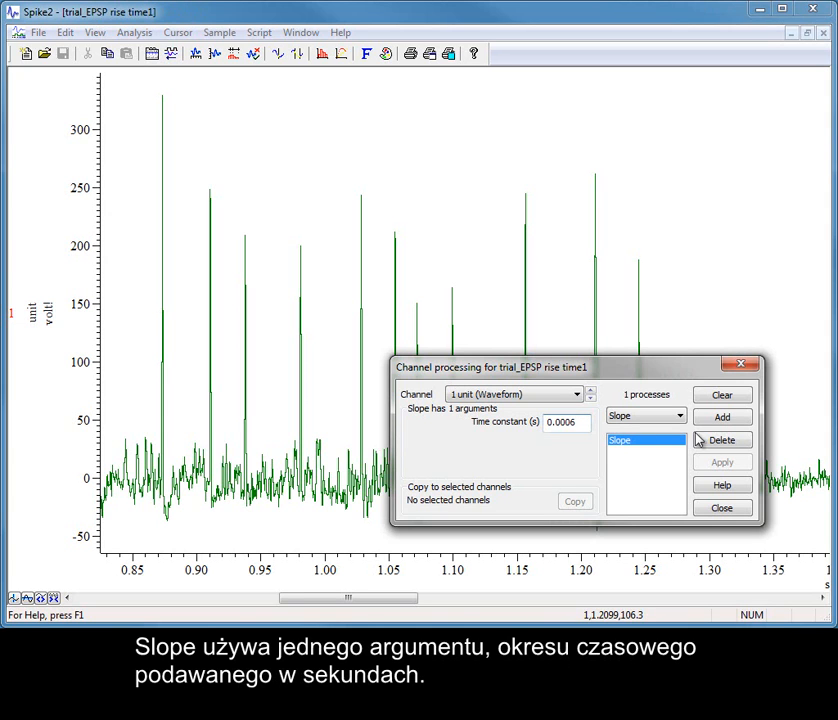
{"action": "left_click", "coordinate": [739, 509]}
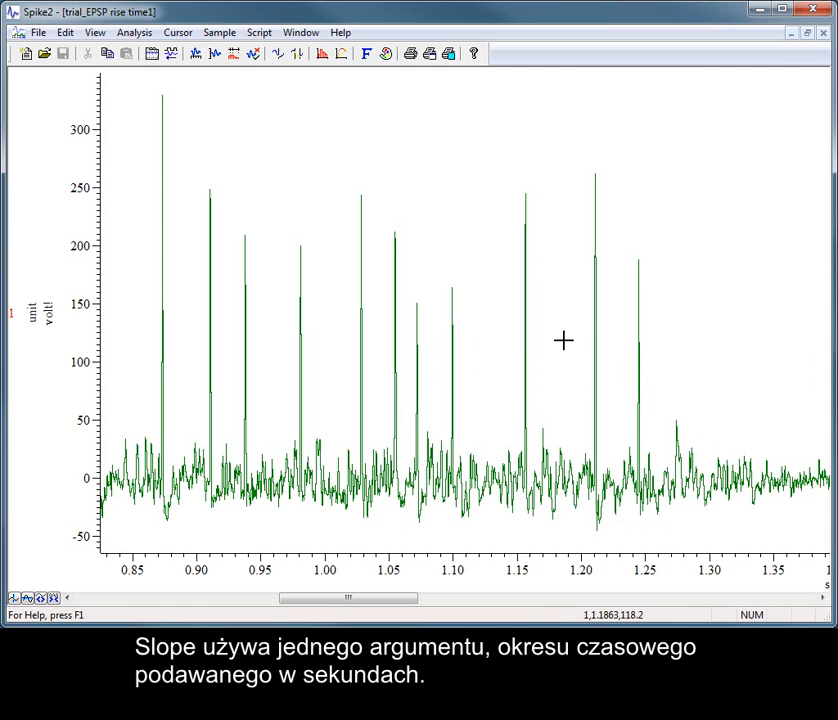
Duplicate channel 1 and optimise the Y axis range of the raw duplicate 1a.
{"action": "right_click", "coordinate": [316, 234]}
{"action": "mouse_move", "coordinate": [430, 251]}
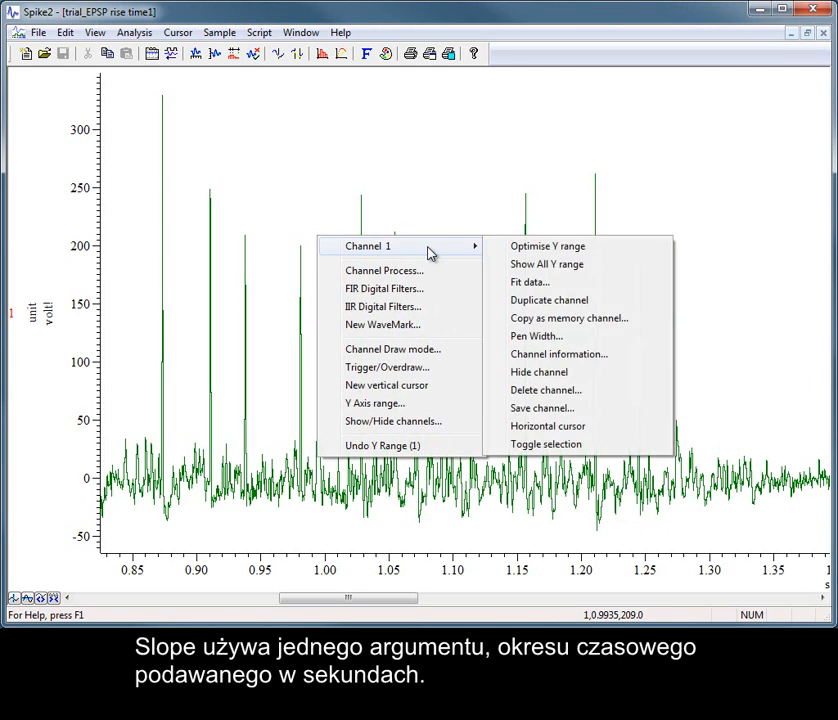
{"action": "left_click", "coordinate": [572, 310]}
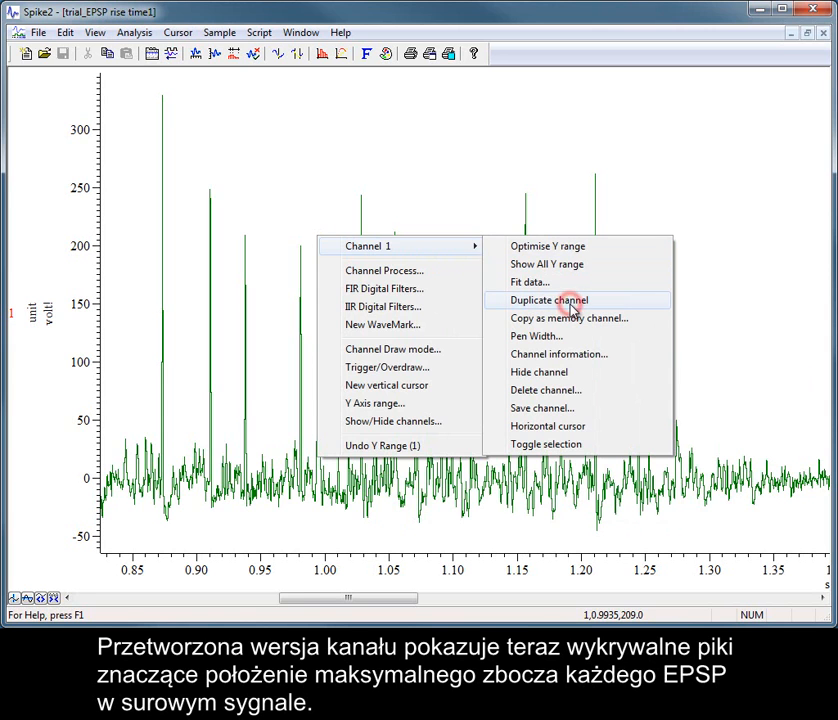
{"action": "double_click", "coordinate": [86, 155]}
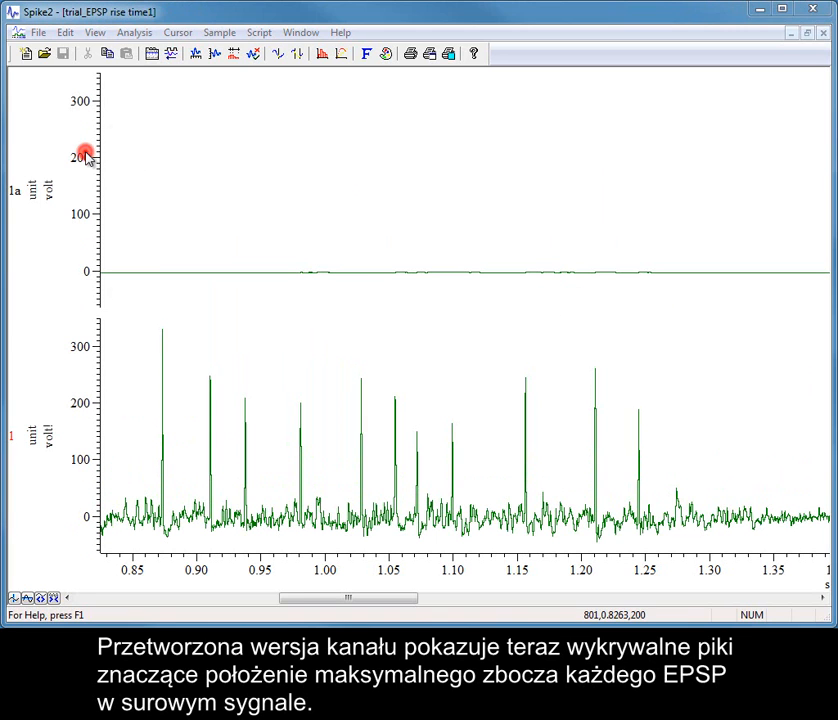
{"action": "left_click", "coordinate": [331, 173]}
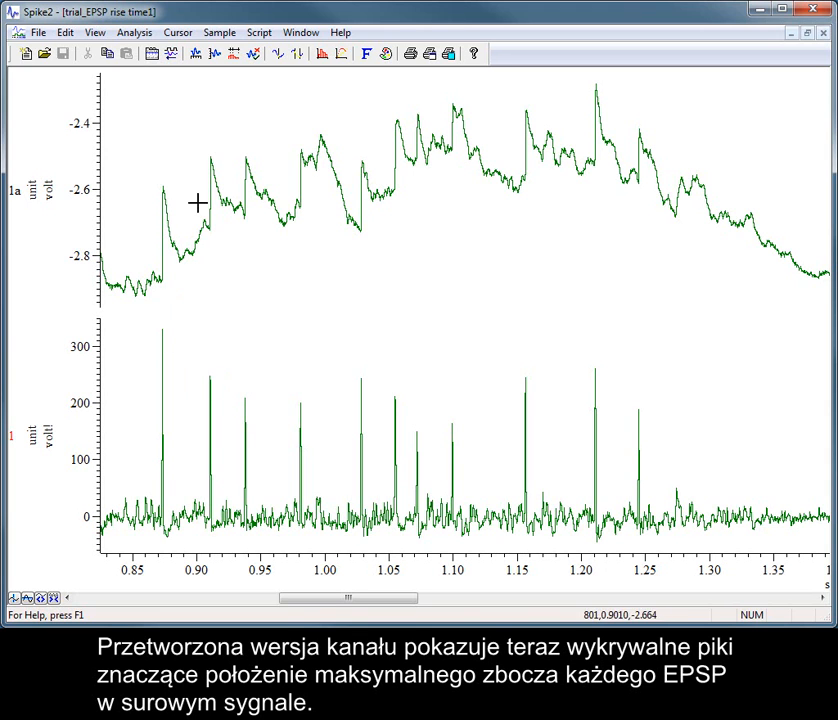
Reopen channel processing for channel 1 and display the list of available processes.
{"action": "right_click", "coordinate": [248, 362]}
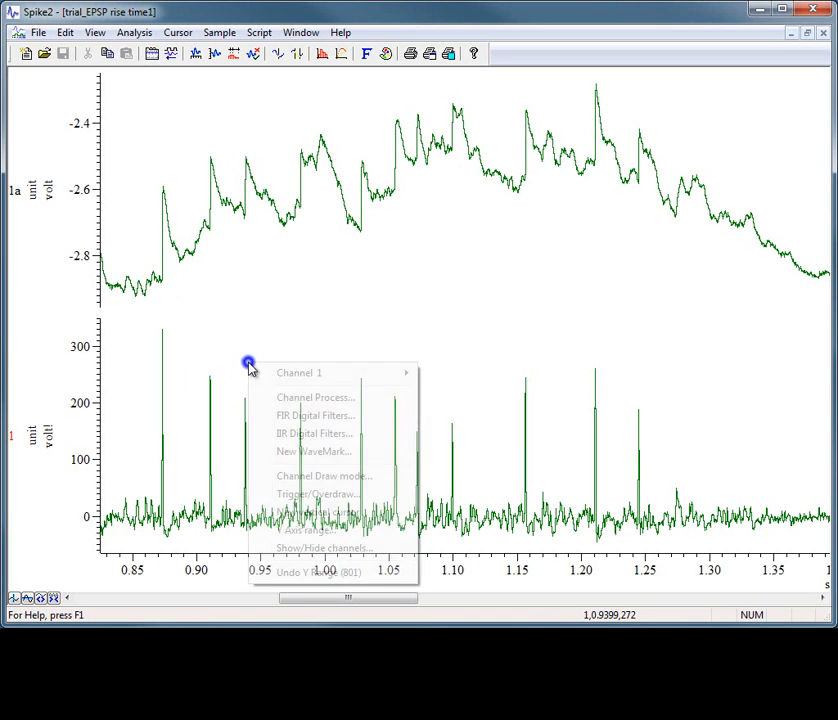
{"action": "left_click", "coordinate": [287, 398]}
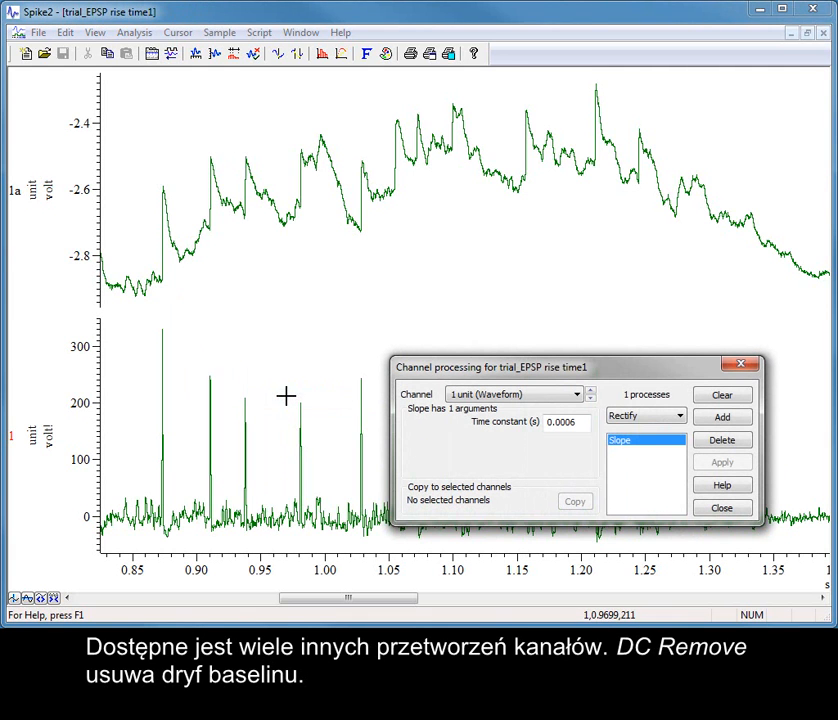
{"action": "left_click", "coordinate": [680, 416]}
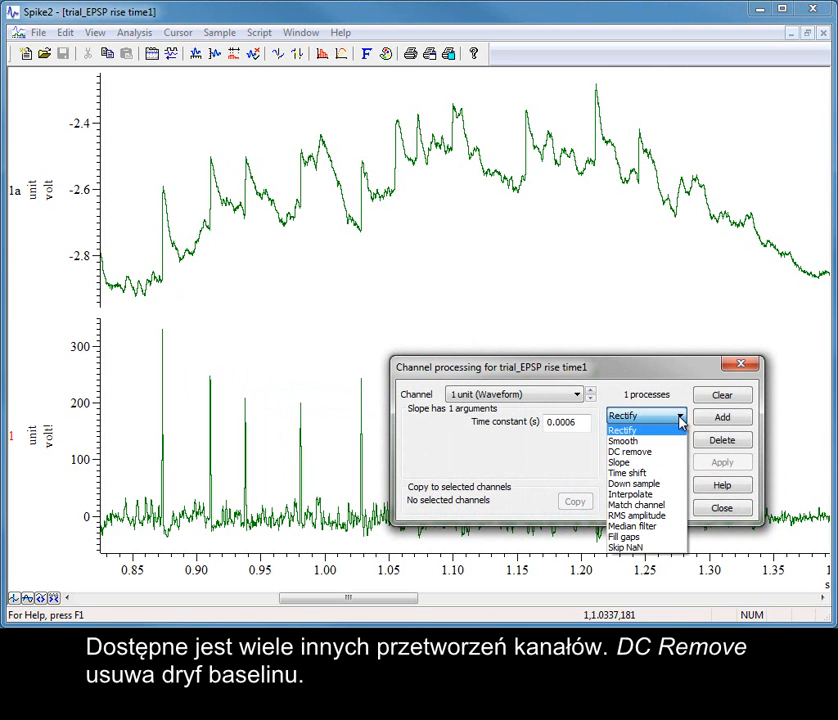